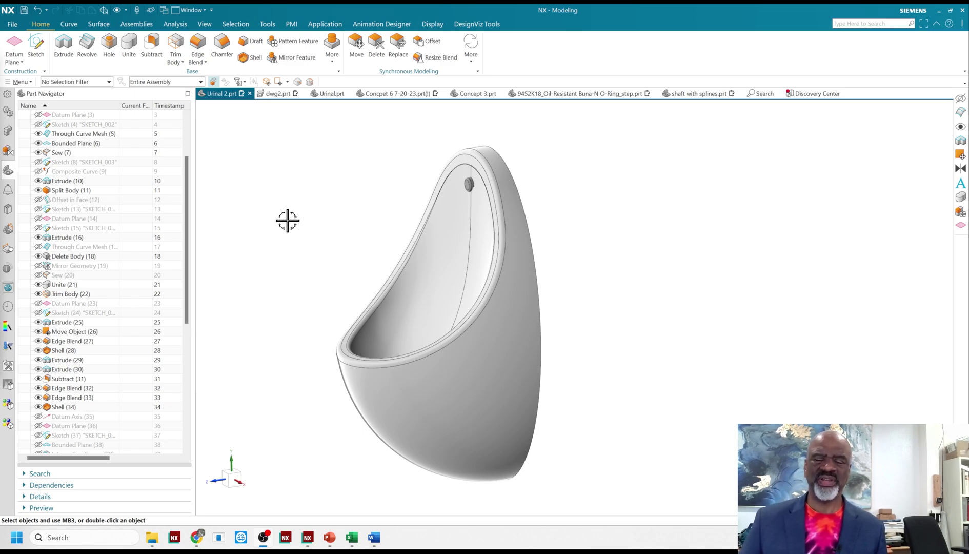
# Switch to the Urinal.prt part with its reference photos of wall-mounted urinals
pyautogui.hotkey('ctrl', 'Tab')
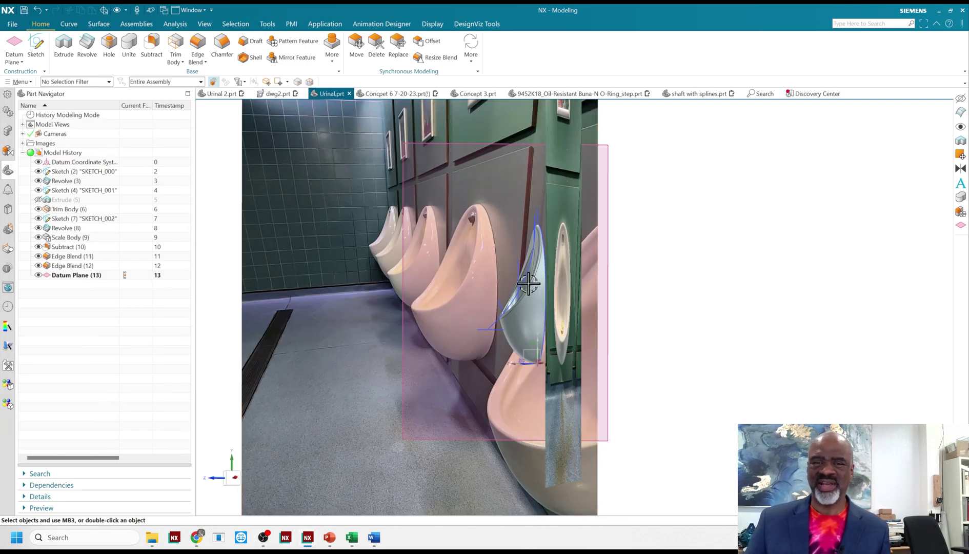
# Orbit and zoom around the photo-referenced urinal model, then return to Urinal 2.prt
pyautogui.moveTo(342, 320); pyautogui.dragTo(535, 321, button='middle')
pyautogui.scroll(2, 438, 309)
pyautogui.scroll(-3, 438, 309)
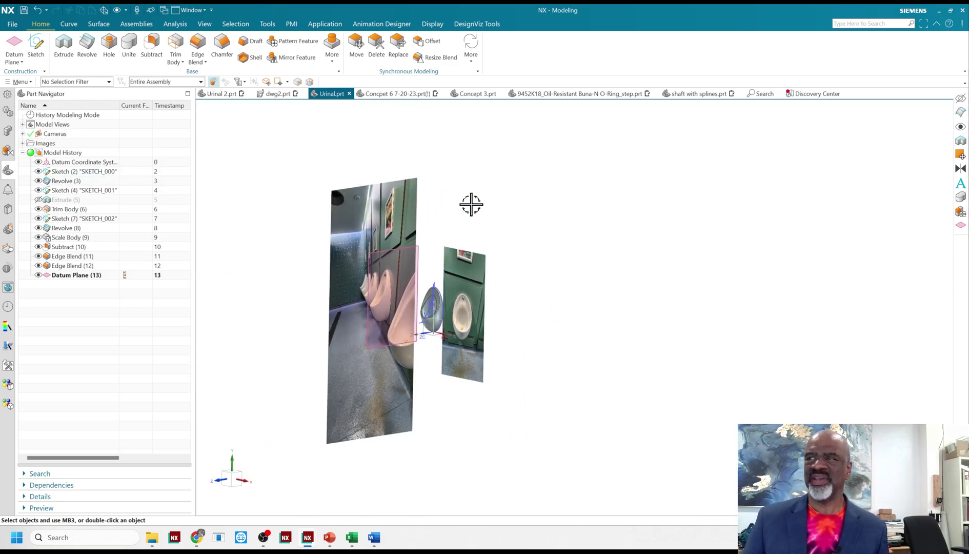
pyautogui.scroll(1, 471, 203)
pyautogui.scroll(-1, 423, 307)
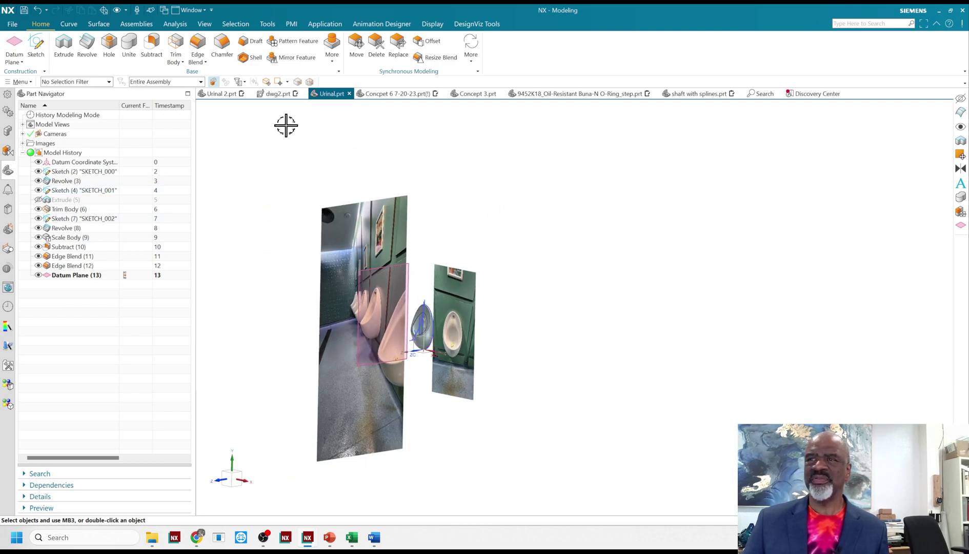
pyautogui.hotkey('ctrl', 'Tab')
# Roll back to Sketch (1) to inspect the ellipse's dimensions, then advance to Sketch (2)
pyautogui.doubleClick(129, 171)
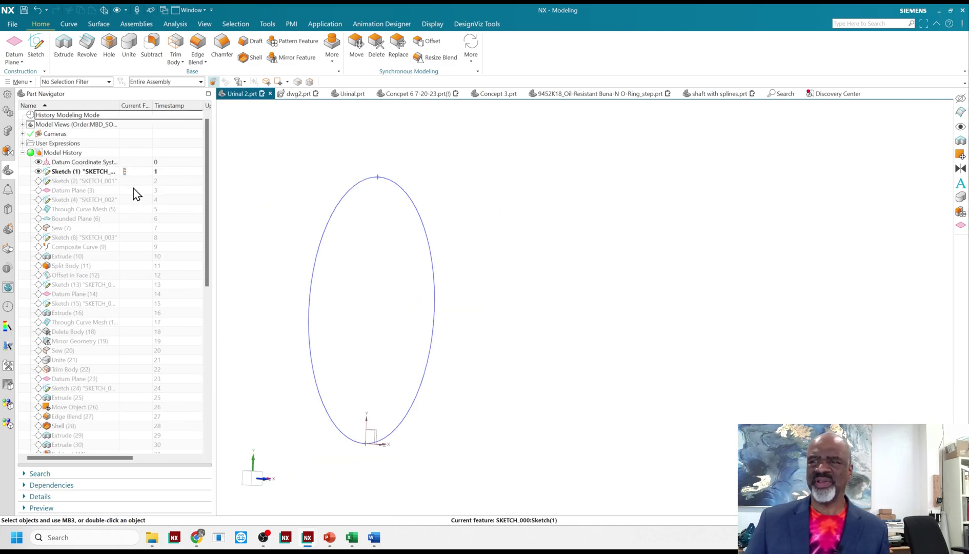
pyautogui.doubleClick(327, 216)
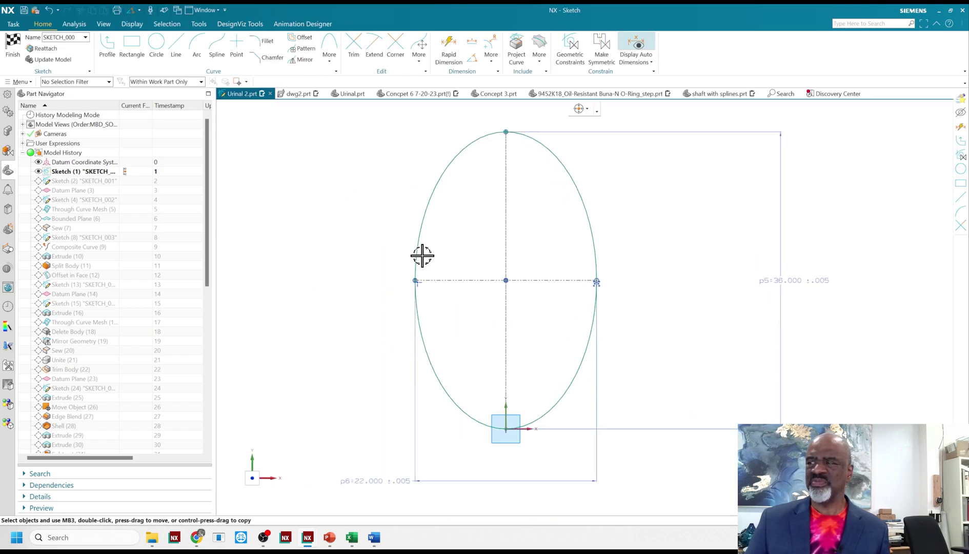
pyautogui.doubleClick(130, 182)
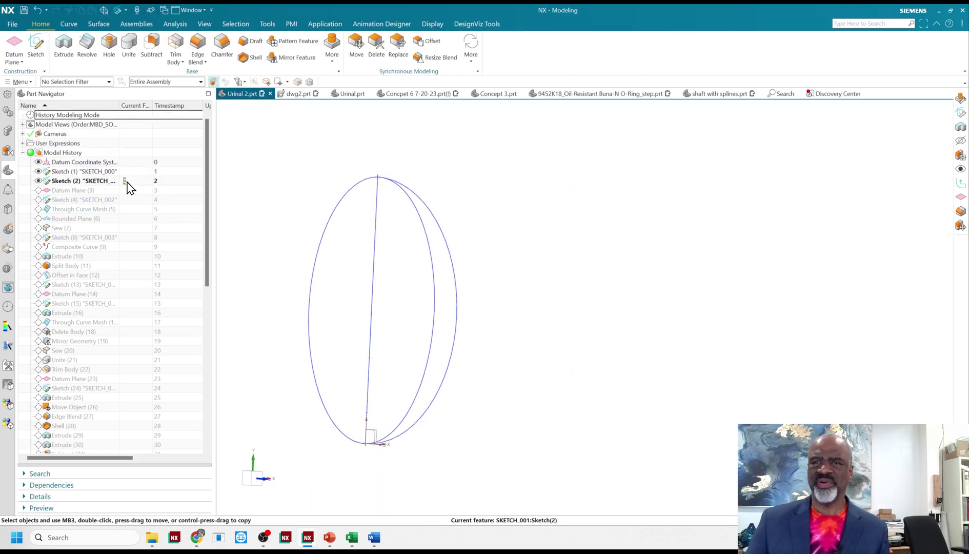
pyautogui.moveTo(276, 205)
pyautogui.mouseDown(button='middle')
pyautogui.moveTo(326, 209)
pyautogui.moveTo(311, 212)
pyautogui.mouseUp(button='middle')
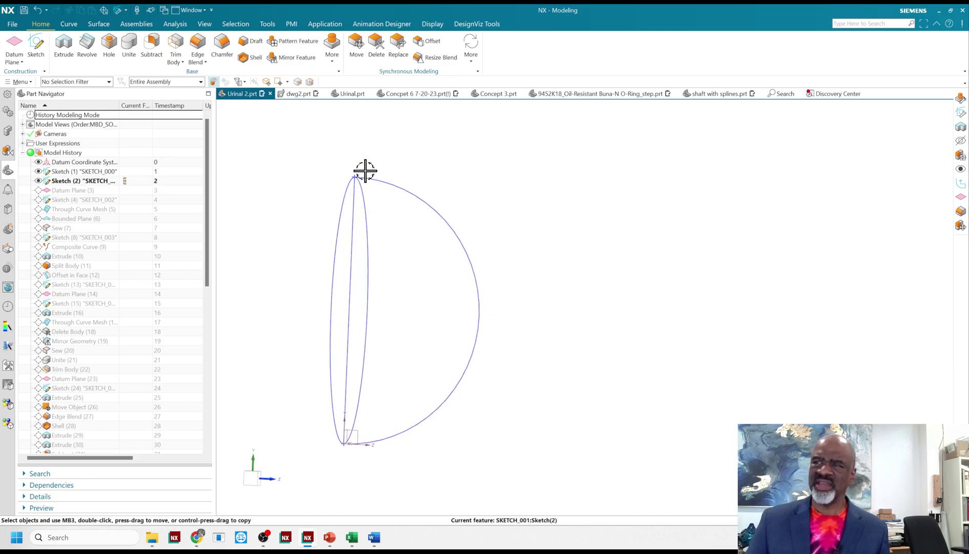
# Replay Datum Plane (3) and Sketch (4) up to Through Curve Mesh (5), viewing the egg surface
pyautogui.doubleClick(134, 190)
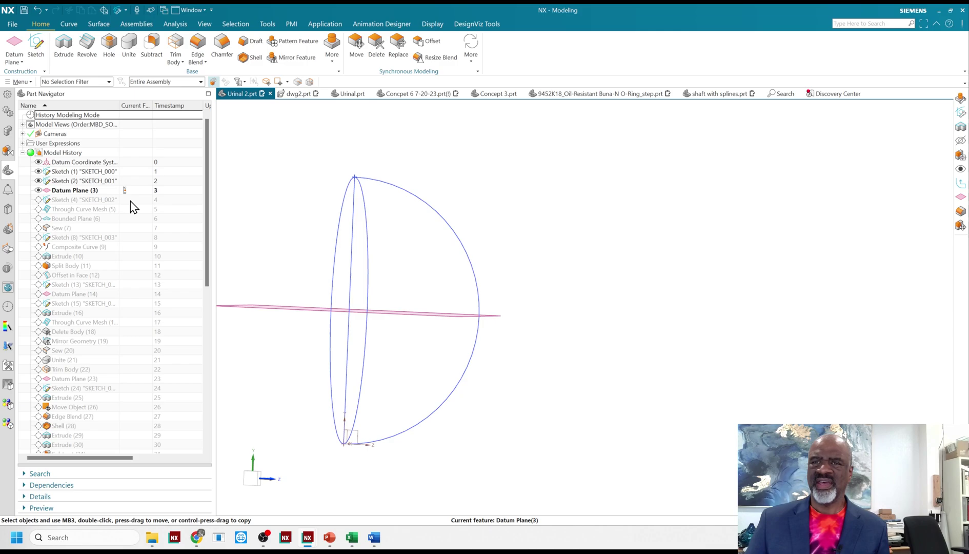
pyautogui.doubleClick(131, 201)
pyautogui.moveTo(326, 232); pyautogui.dragTo(296, 251, button='middle')
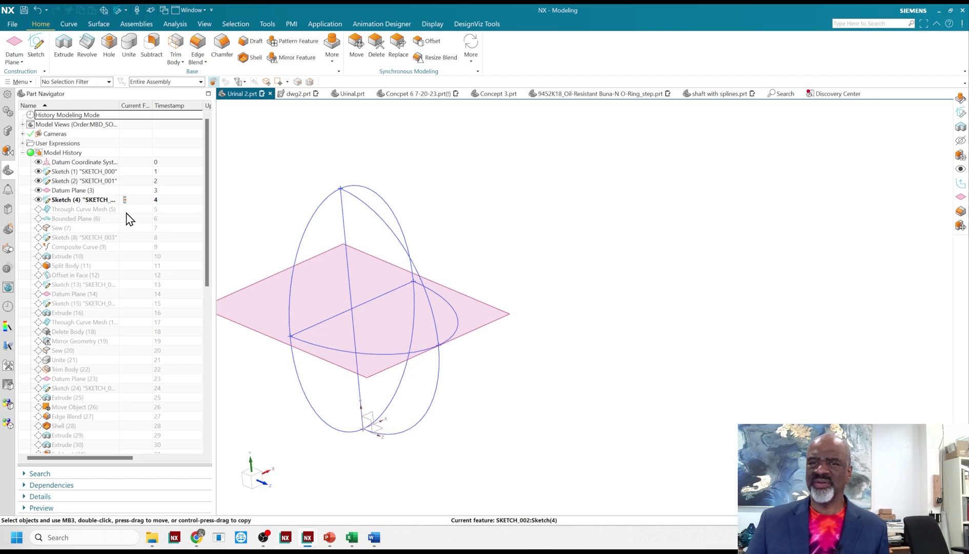
pyautogui.doubleClick(133, 209)
pyautogui.moveTo(517, 331)
pyautogui.mouseDown(button='middle')
pyautogui.moveTo(484, 285)
pyautogui.moveTo(492, 305)
pyautogui.moveTo(517, 319)
pyautogui.mouseUp(button='middle')
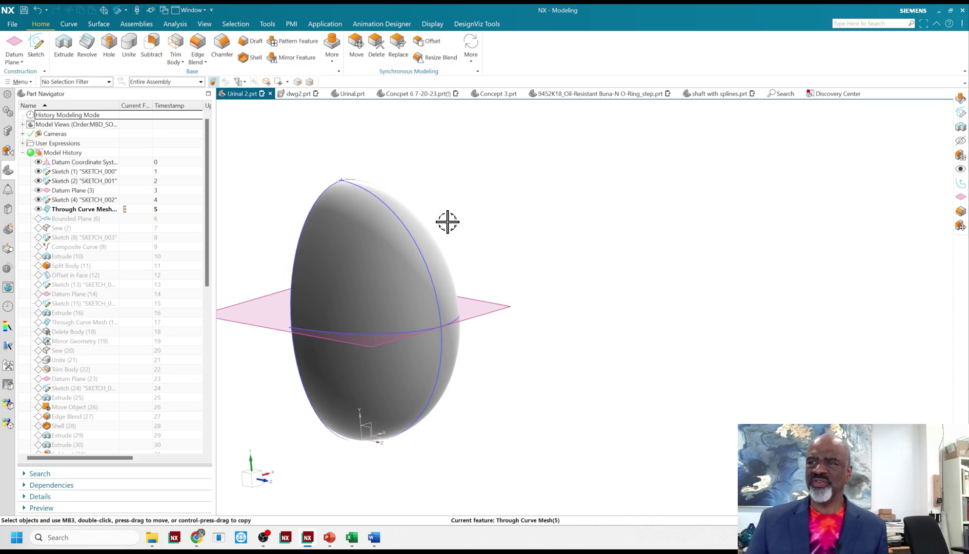
pyautogui.scroll(3, 335, 165)
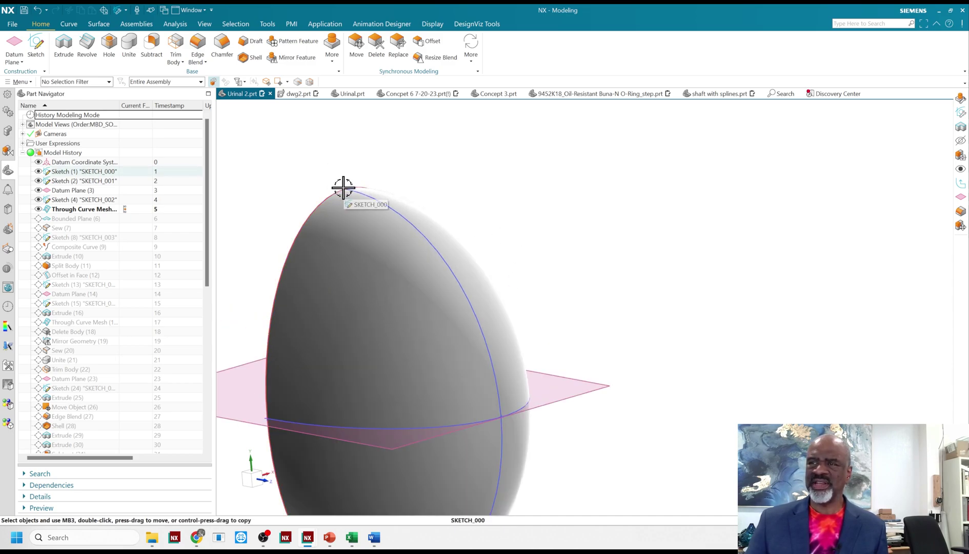
pyautogui.scroll(-4, 336, 177)
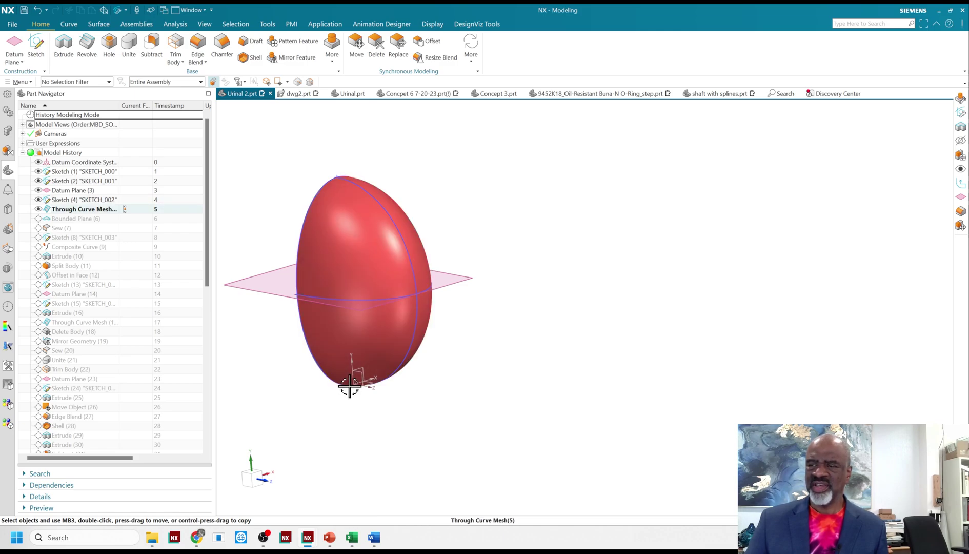
pyautogui.moveTo(352, 385); pyautogui.dragTo(453, 397, button='middle')
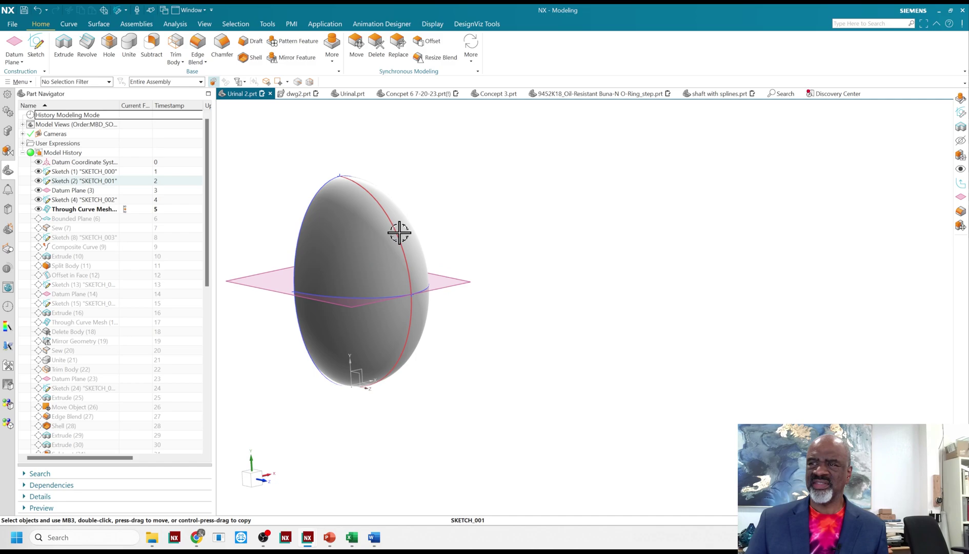
pyautogui.moveTo(548, 294)
pyautogui.mouseDown(button='middle')
pyautogui.moveTo(454, 297)
pyautogui.moveTo(543, 302)
pyautogui.mouseUp(button='middle')
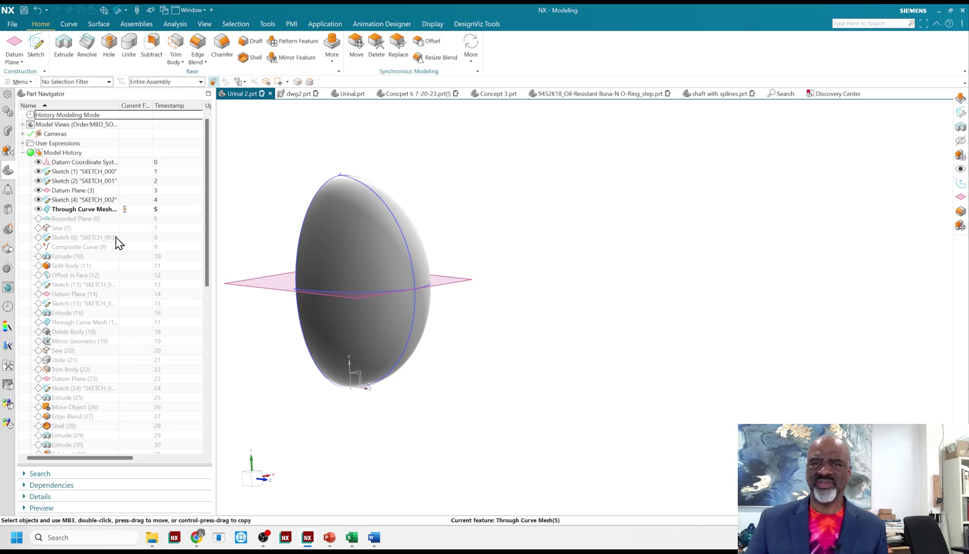
# Step through Bounded Plane (6), Sew (7) and Sketch (8), then back to inspect the bounded plane face
pyautogui.click(128, 219)
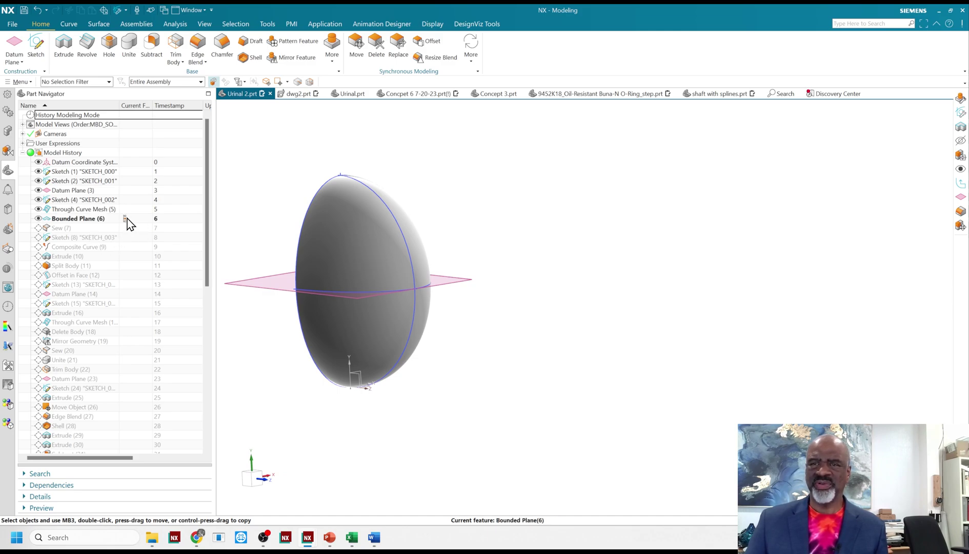
pyautogui.click(128, 228)
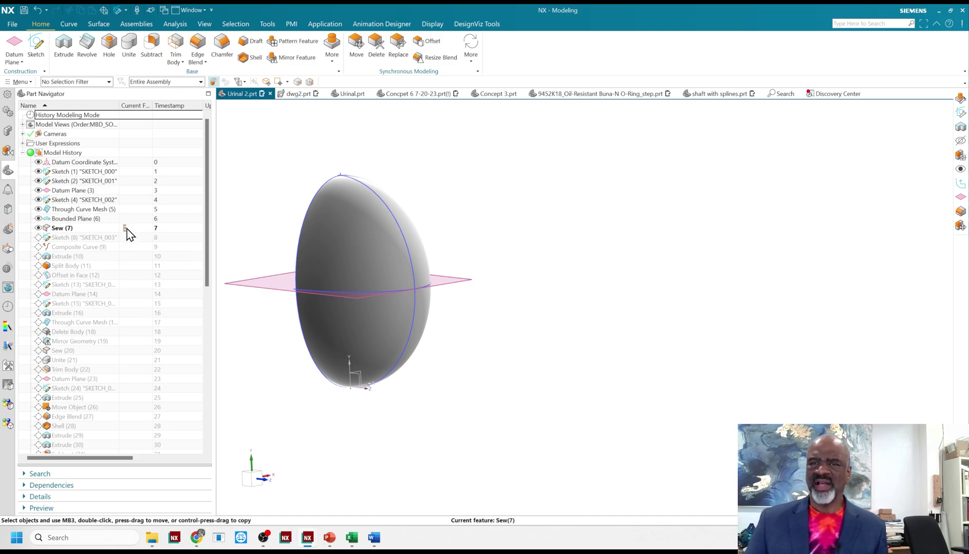
pyautogui.click(124, 237)
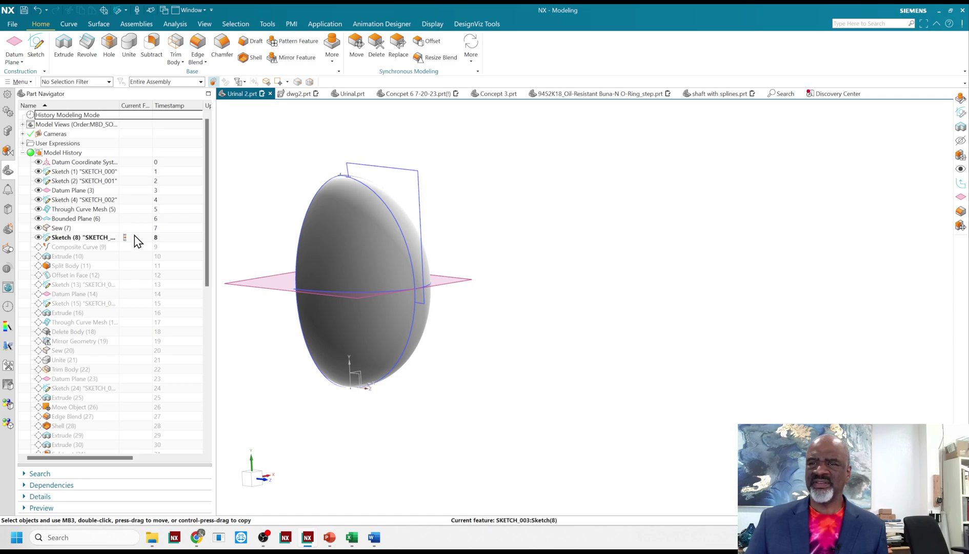
pyautogui.click(127, 219)
pyautogui.moveTo(245, 190)
pyautogui.mouseDown(button='middle')
pyautogui.moveTo(349, 178)
pyautogui.moveTo(362, 223)
pyautogui.mouseUp(button='middle')
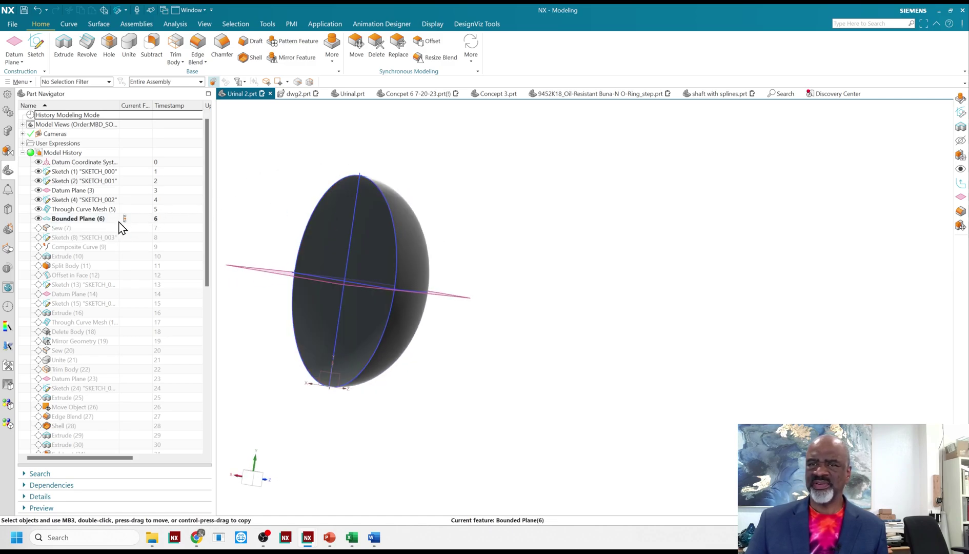
# Compare the open Through Curve Mesh (5) surface, then replay Bounded Plane (6) and Sew (7)
pyautogui.click(129, 208)
pyautogui.moveTo(434, 317)
pyautogui.mouseDown(button='middle')
pyautogui.moveTo(460, 318)
pyautogui.moveTo(495, 296)
pyautogui.moveTo(420, 277)
pyautogui.moveTo(463, 317)
pyautogui.moveTo(384, 285)
pyautogui.moveTo(431, 302)
pyautogui.mouseUp(button='middle')
pyautogui.click(125, 219)
pyautogui.click(125, 227)
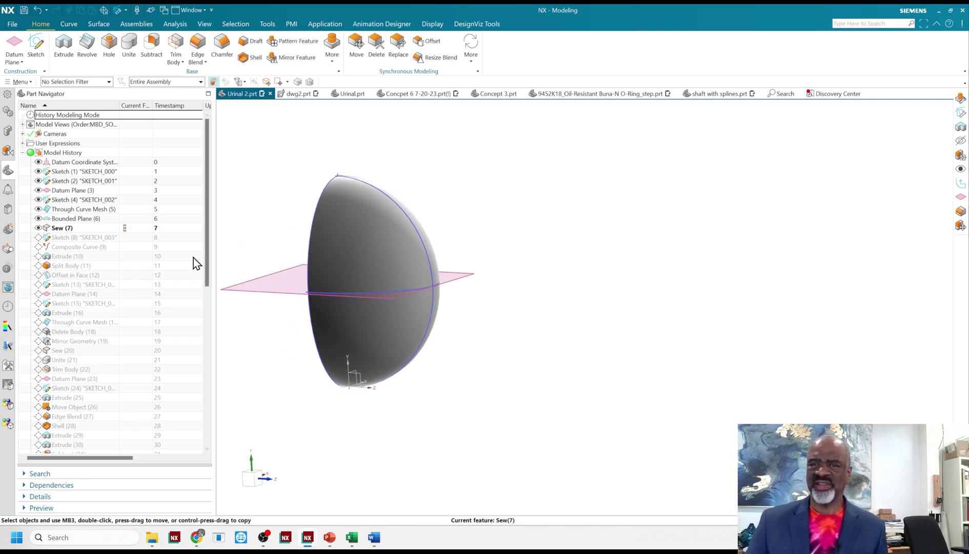
# Advance the history to Extrude (10), then step back to Sketch (8)
pyautogui.click(125, 237)
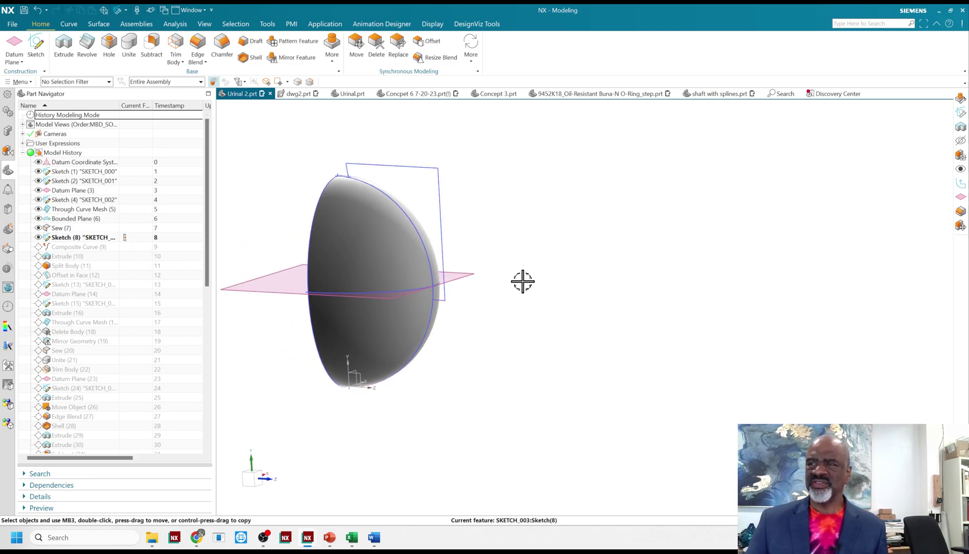
pyautogui.moveTo(522, 281)
pyautogui.mouseDown(button='middle')
pyautogui.moveTo(547, 281)
pyautogui.moveTo(515, 280)
pyautogui.mouseUp(button='middle')
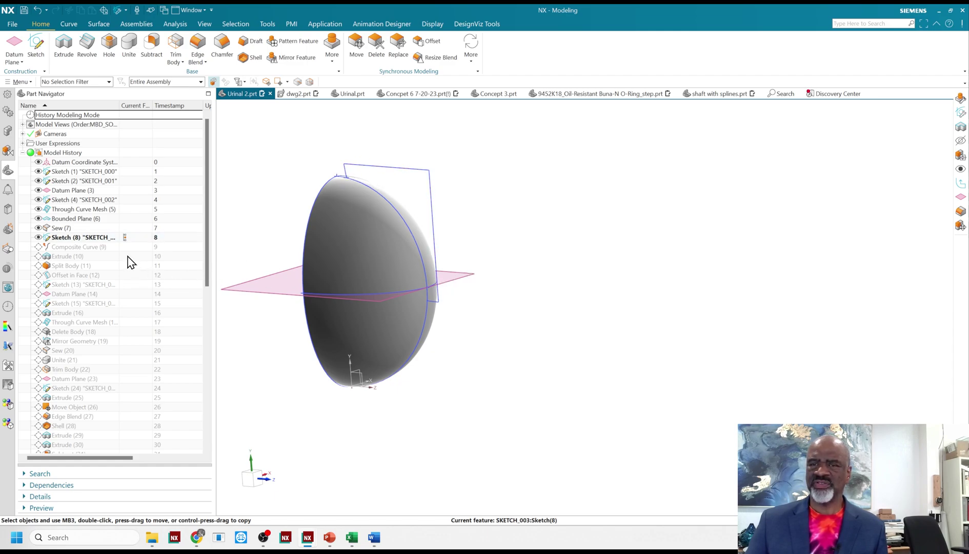
pyautogui.click(125, 256)
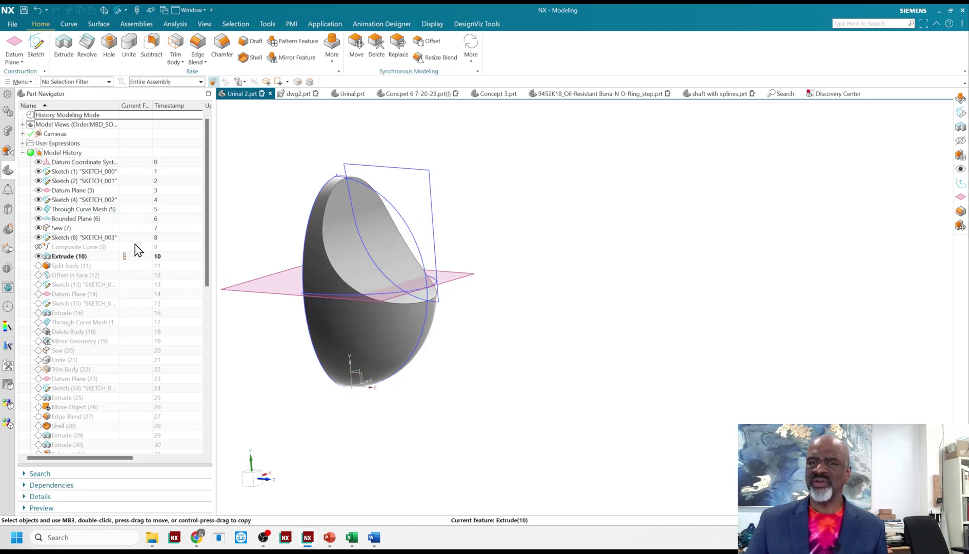
pyautogui.click(136, 248)
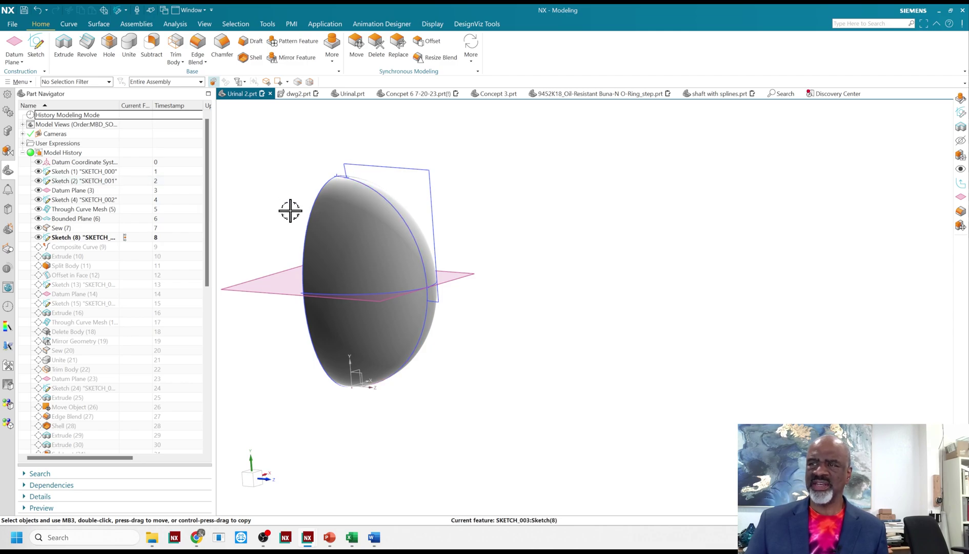
# Hide the sewn body with Ctrl+B so only wireframe sketches and the datum plane remain
pyautogui.click(352, 177)
pyautogui.hotkey('ctrl', 'b')
pyautogui.scroll(2, 353, 169)
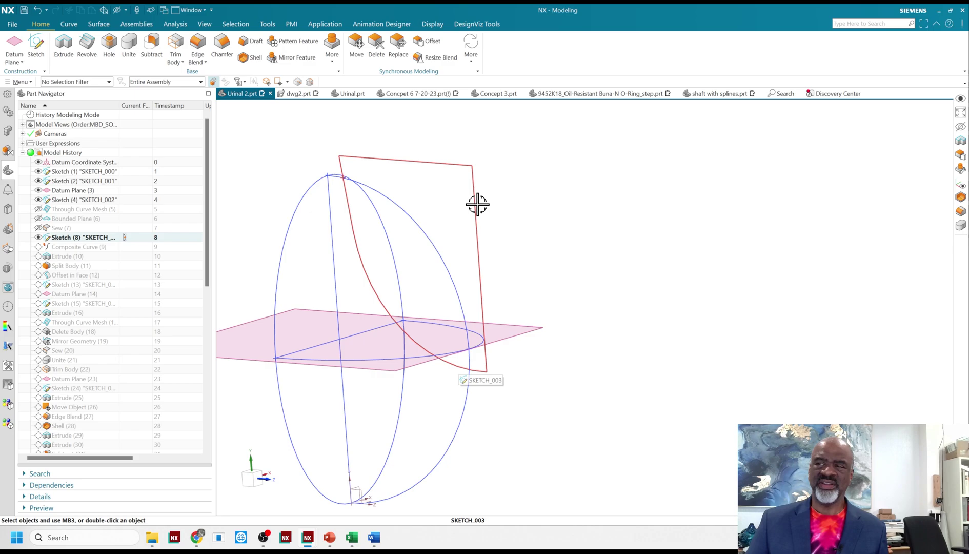
pyautogui.scroll(1, 494, 212)
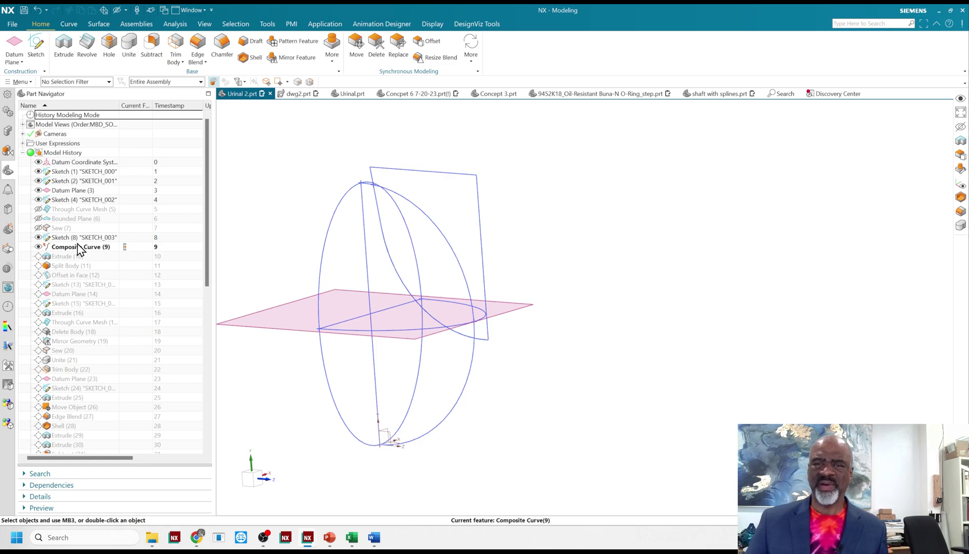
# Replay Extrude (10), Split Body (11) and Offset in Face (12), orbiting to view the scooped opening
pyautogui.click(125, 256)
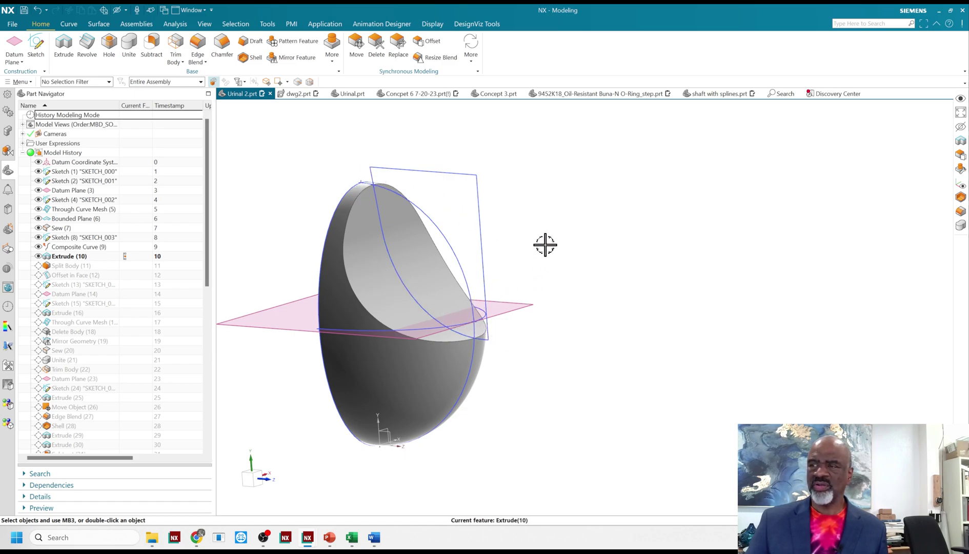
pyautogui.moveTo(545, 245)
pyautogui.mouseDown(button='middle')
pyautogui.moveTo(563, 233)
pyautogui.moveTo(536, 234)
pyautogui.moveTo(528, 245)
pyautogui.moveTo(541, 242)
pyautogui.moveTo(483, 239)
pyautogui.moveTo(544, 240)
pyautogui.mouseUp(button='middle')
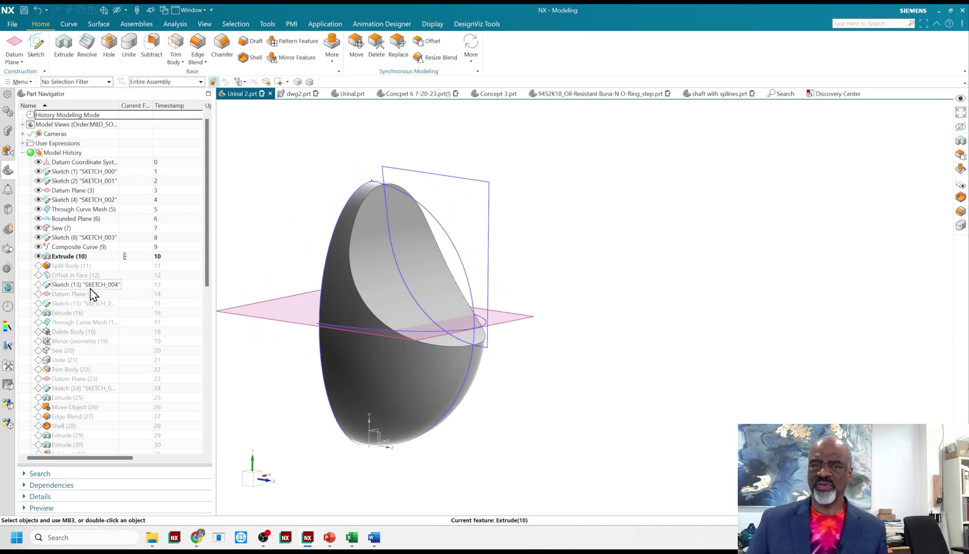
pyautogui.click(130, 266)
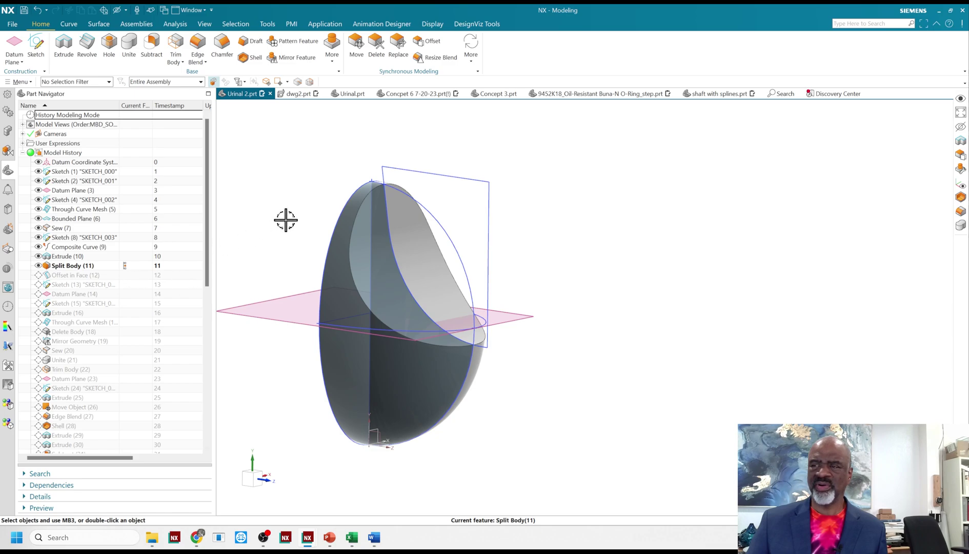
pyautogui.moveTo(285, 220)
pyautogui.mouseDown(button='middle')
pyautogui.moveTo(275, 220)
pyautogui.moveTo(286, 220)
pyautogui.mouseUp(button='middle')
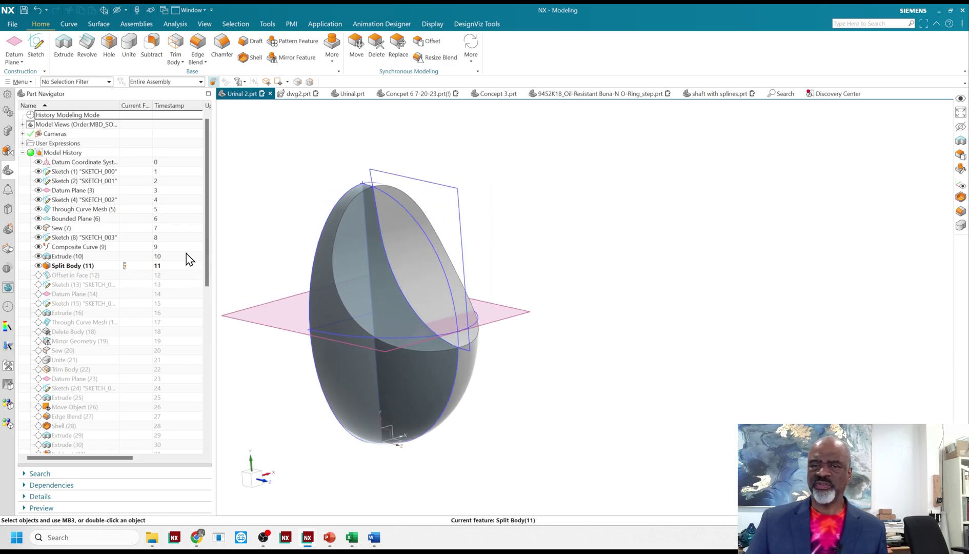
pyautogui.click(124, 275)
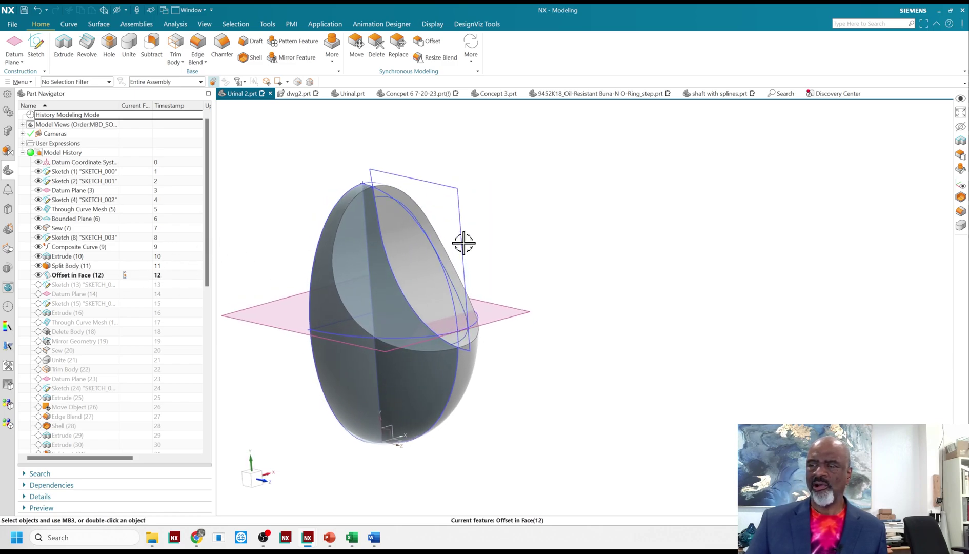
pyautogui.moveTo(463, 243); pyautogui.dragTo(443, 225, button='middle')
pyautogui.scroll(6, 451, 226)
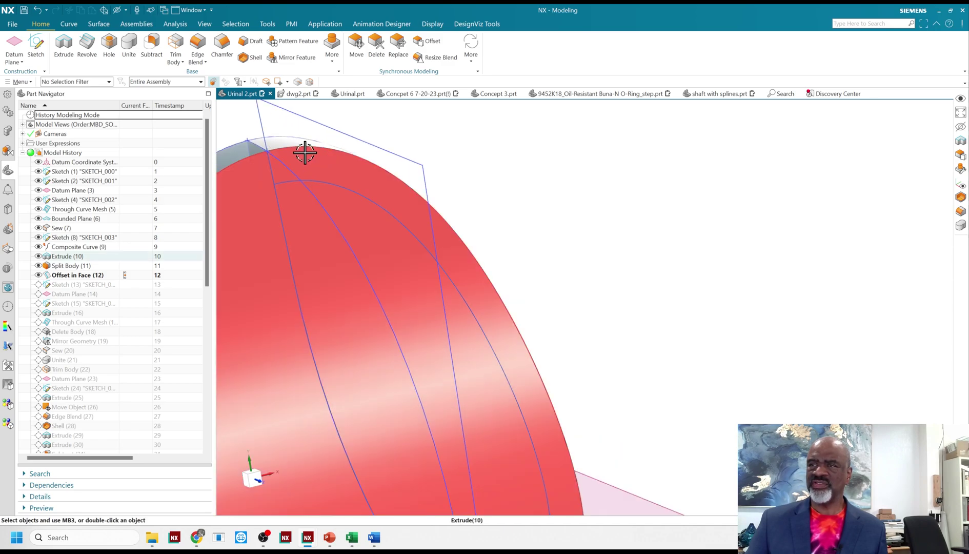
# Roll the history forward through Sketch (13), Datum Plane (14) and Sketch (15) to Extrude (16)
pyautogui.scroll(-5, 445, 194)
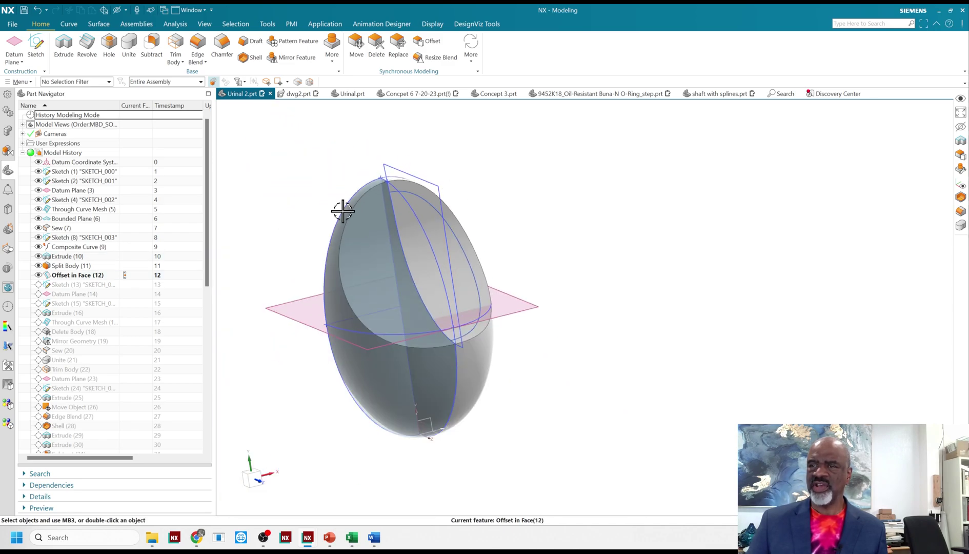
pyautogui.doubleClick(132, 284)
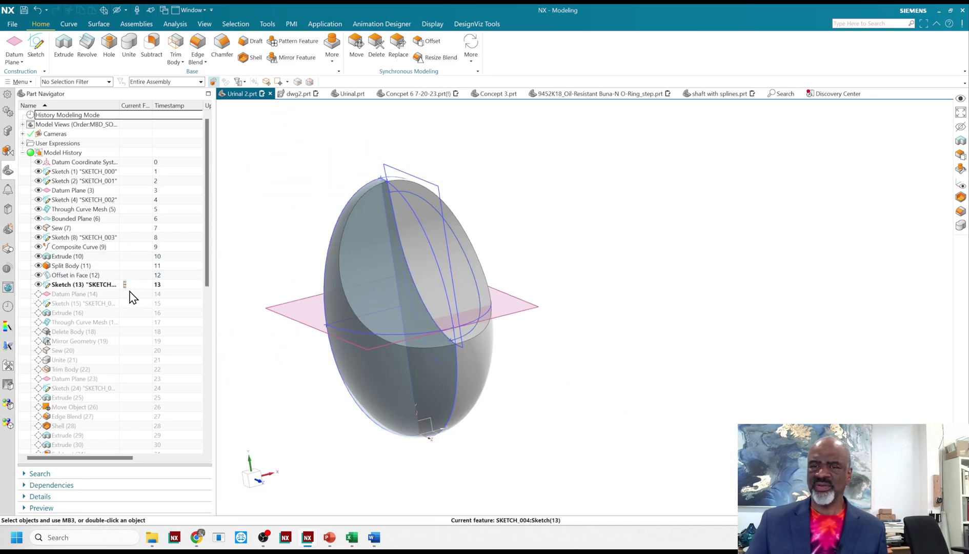
pyautogui.doubleClick(130, 293)
pyautogui.doubleClick(132, 303)
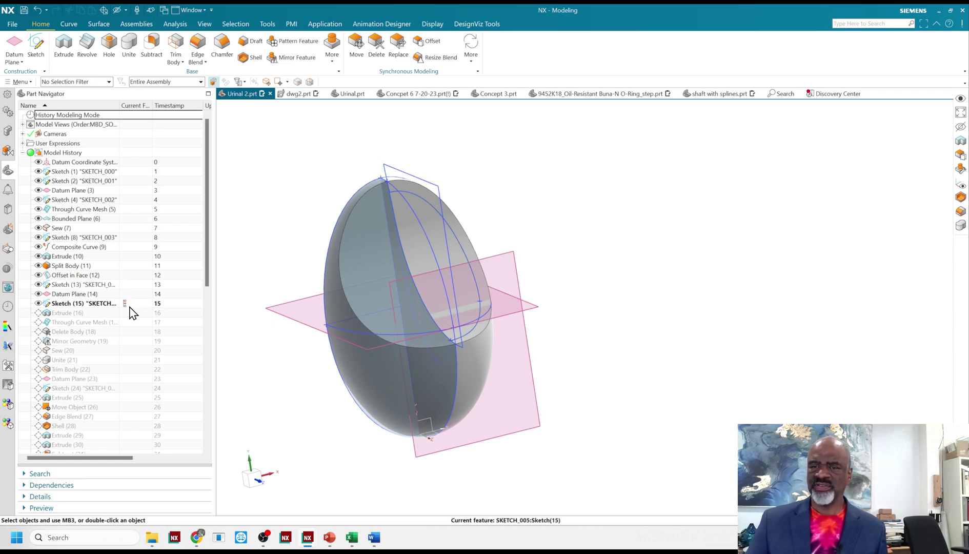
pyautogui.doubleClick(128, 313)
pyautogui.moveTo(296, 251); pyautogui.dragTo(267, 256, button='middle')
pyautogui.scroll(3, 399, 234)
pyautogui.scroll(-3, 343, 207)
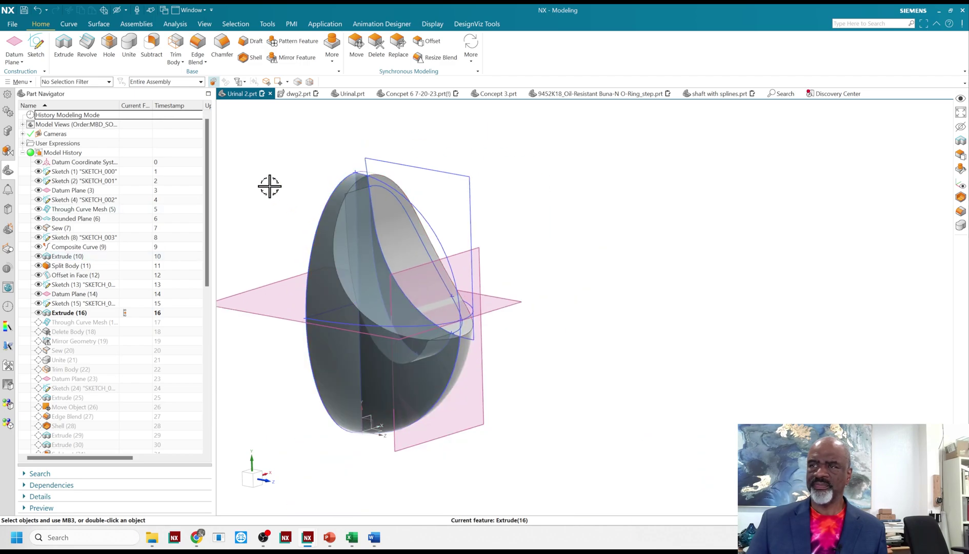
# Hide the Split Body so the extruded inner shape shows
pyautogui.hotkey('ctrl', 'b')
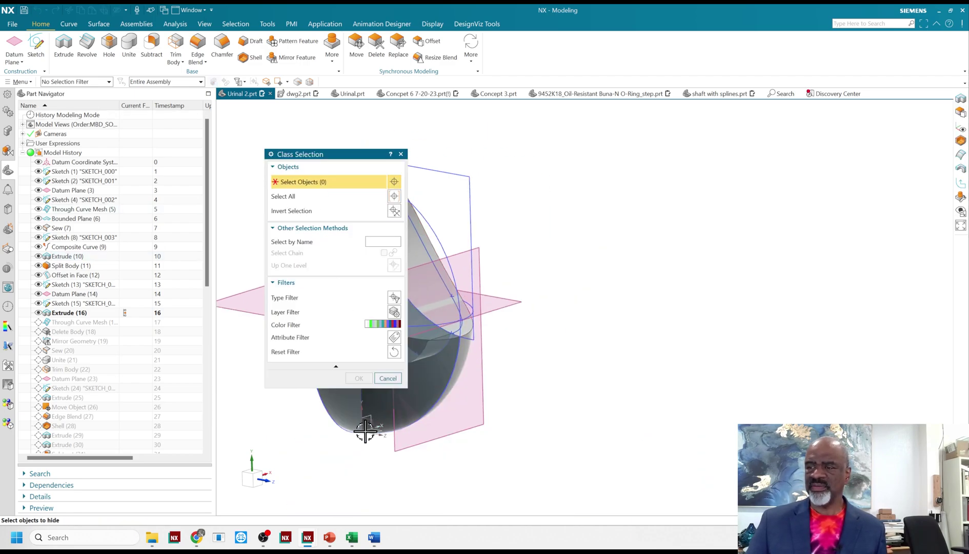
pyautogui.click(358, 403)
pyautogui.click(358, 378)
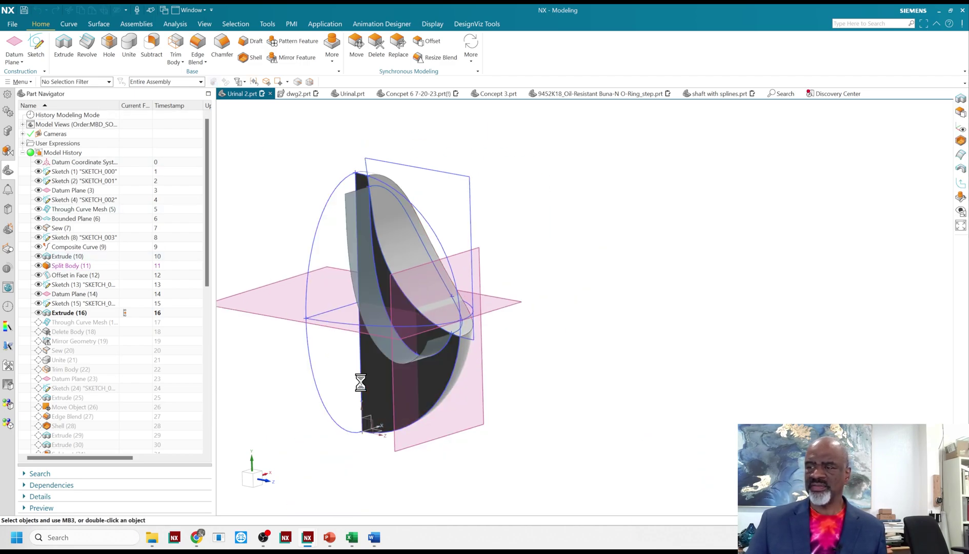
pyautogui.moveTo(443, 268); pyautogui.dragTo(411, 247, button='middle')
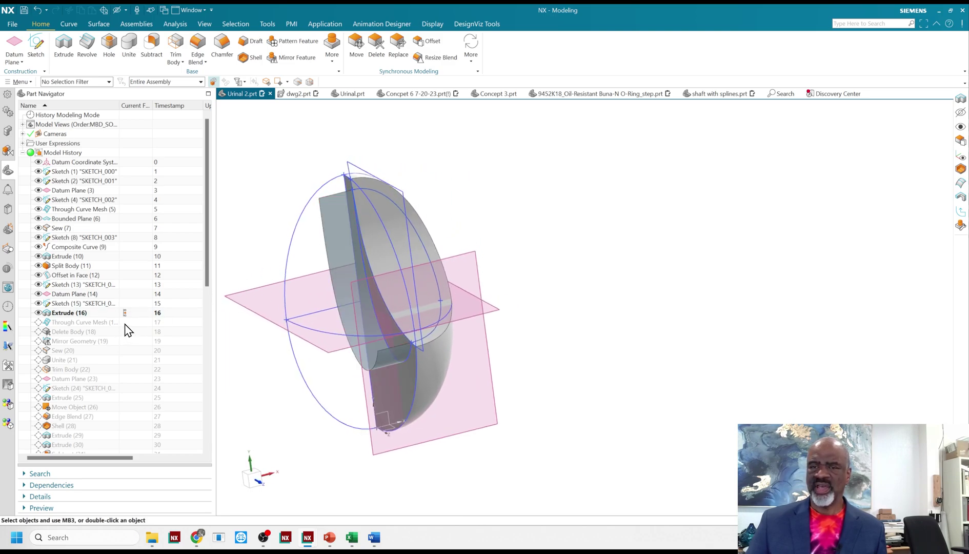
# Replay Through Curve Mesh (17) and Delete Body (18), orbiting to inspect the bowl
pyautogui.doubleClick(125, 322)
pyautogui.doubleClick(129, 332)
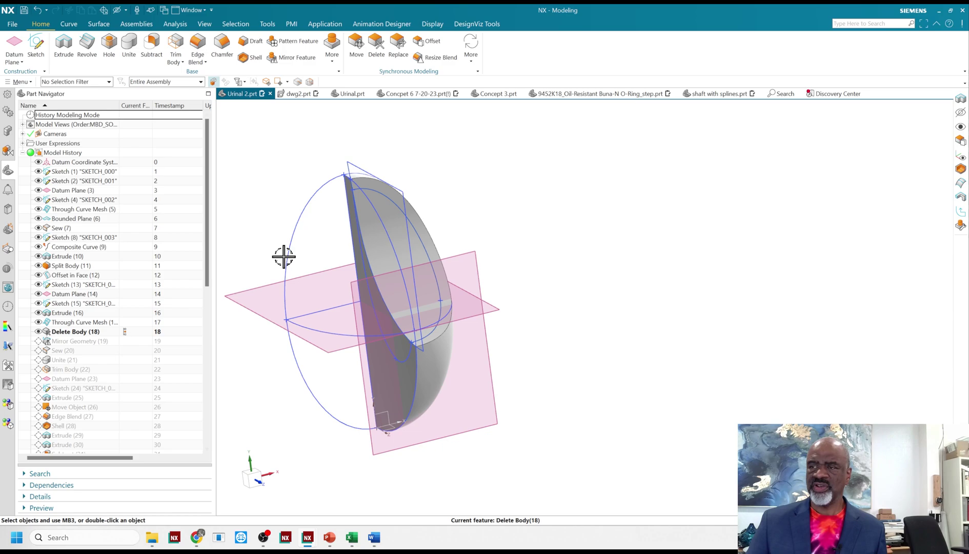
pyautogui.moveTo(283, 256); pyautogui.dragTo(384, 234, button='middle')
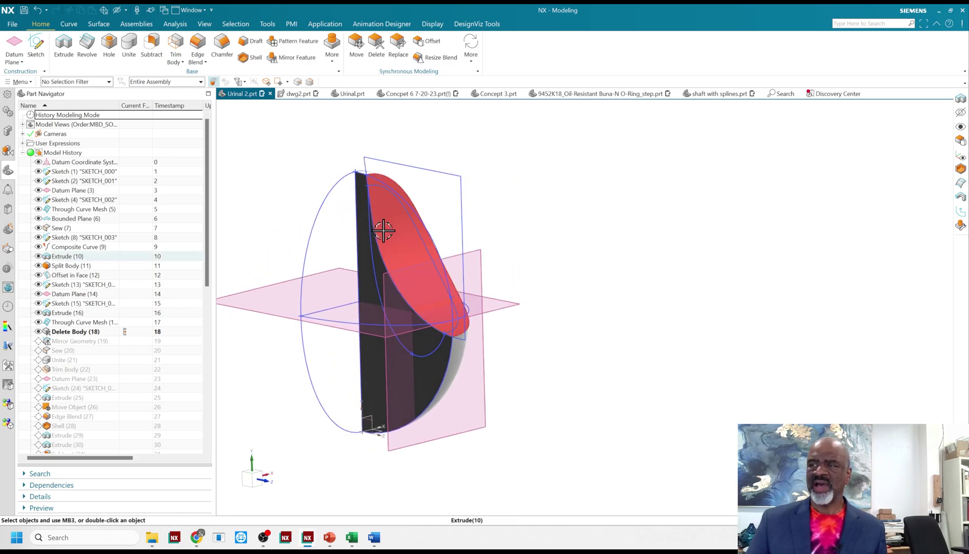
# Advance through Mirror Geometry (19), Sew (20) and Unite (21) to Trim Body (22)
pyautogui.click(126, 341)
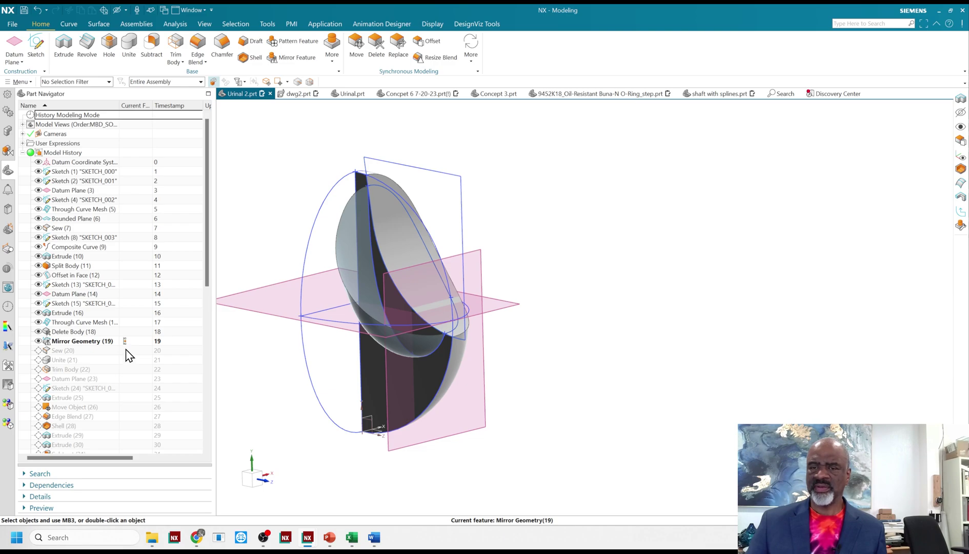
pyautogui.click(125, 350)
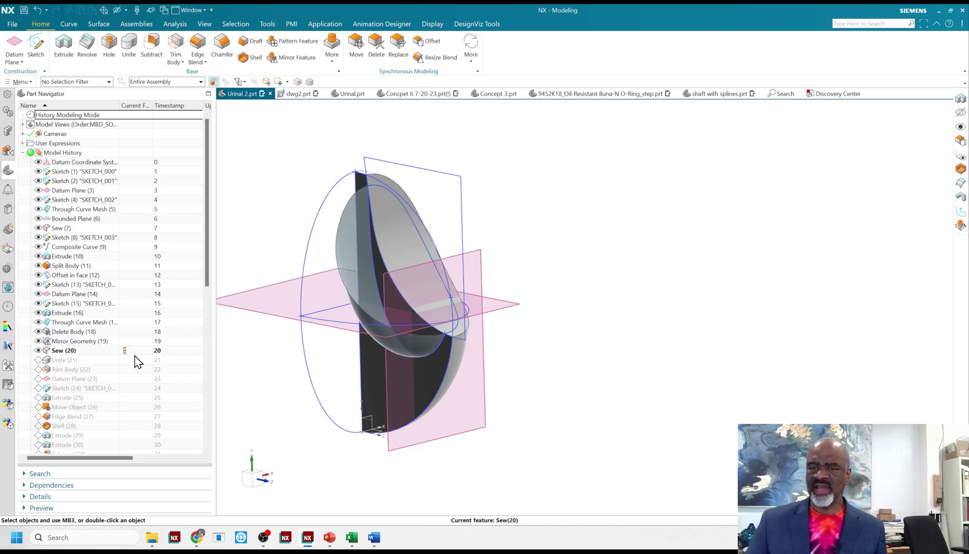
pyautogui.click(125, 360)
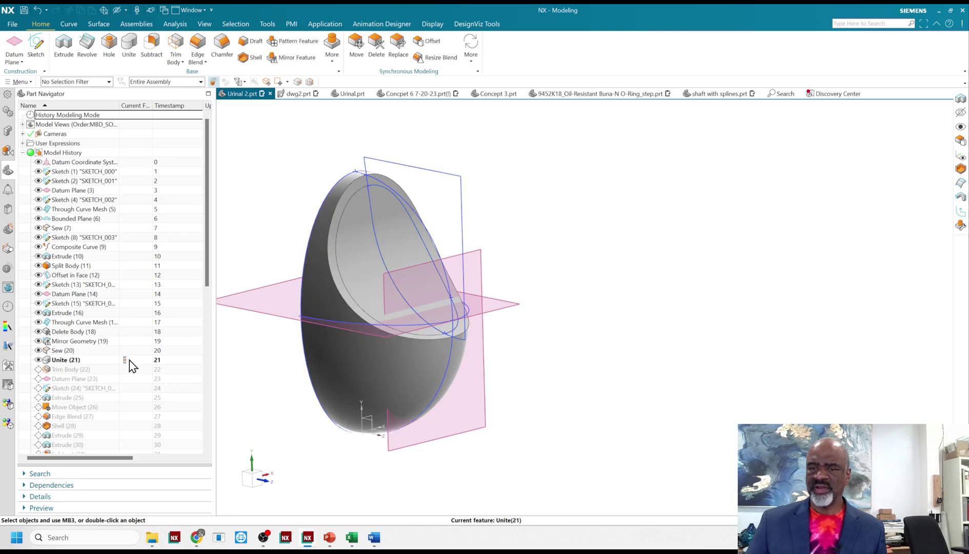
pyautogui.click(125, 369)
pyautogui.moveTo(543, 263); pyautogui.dragTo(509, 276, button='middle')
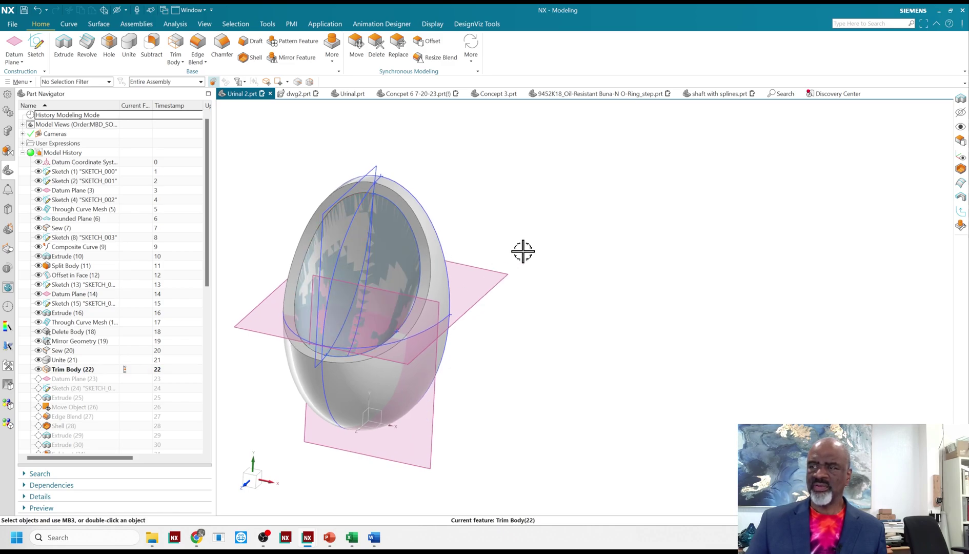
# Select all objects except the solid body and hide them, leaving only the hollowed urinal body
pyautogui.scroll(-1, 512, 237)
pyautogui.hotkey('ctrl', 'b')
pyautogui.scroll(-2, 512, 233)
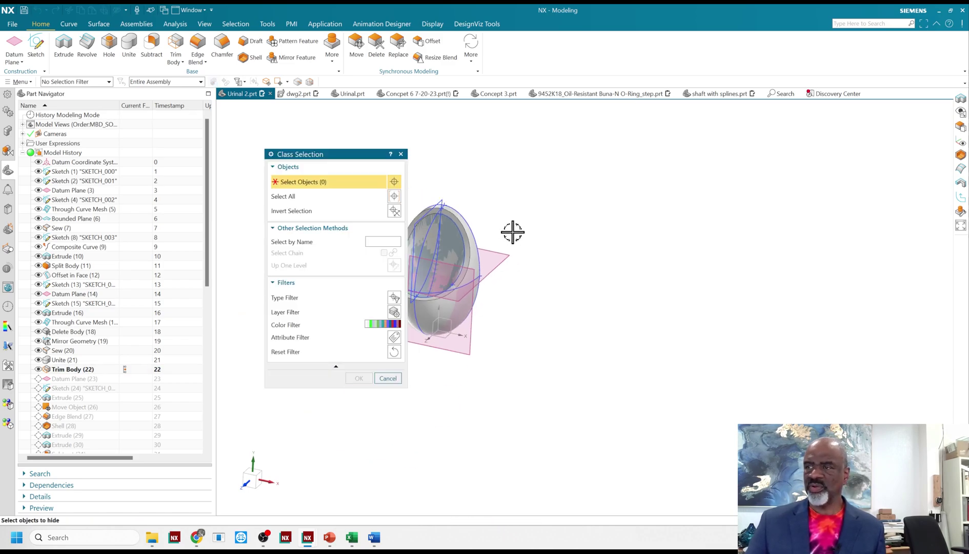
pyautogui.moveTo(376, 160); pyautogui.dragTo(207, 151)
pyautogui.hotkey('ctrl', 'a')
pyautogui.scroll(3, 532, 221)
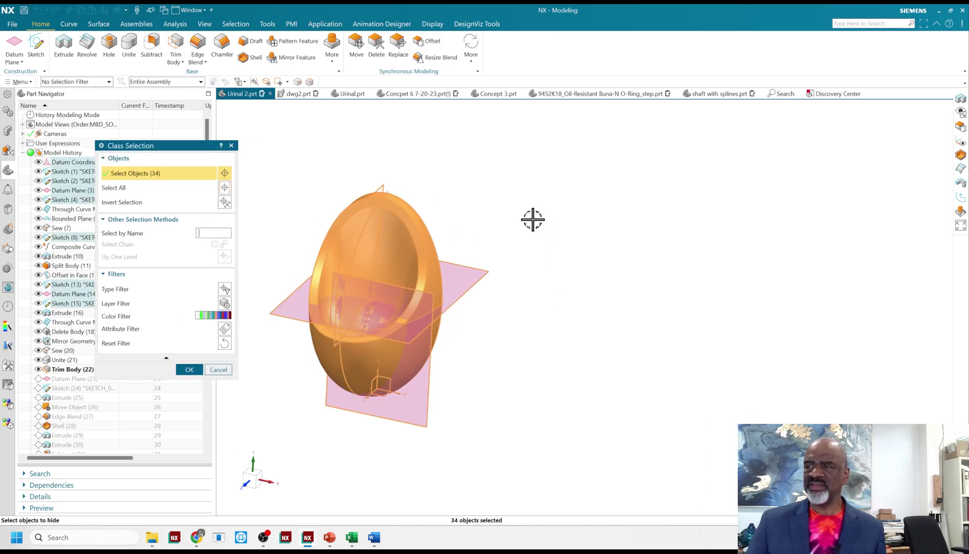
pyautogui.keyDown('shift'); pyautogui.click(268, 386); pyautogui.keyUp('shift')
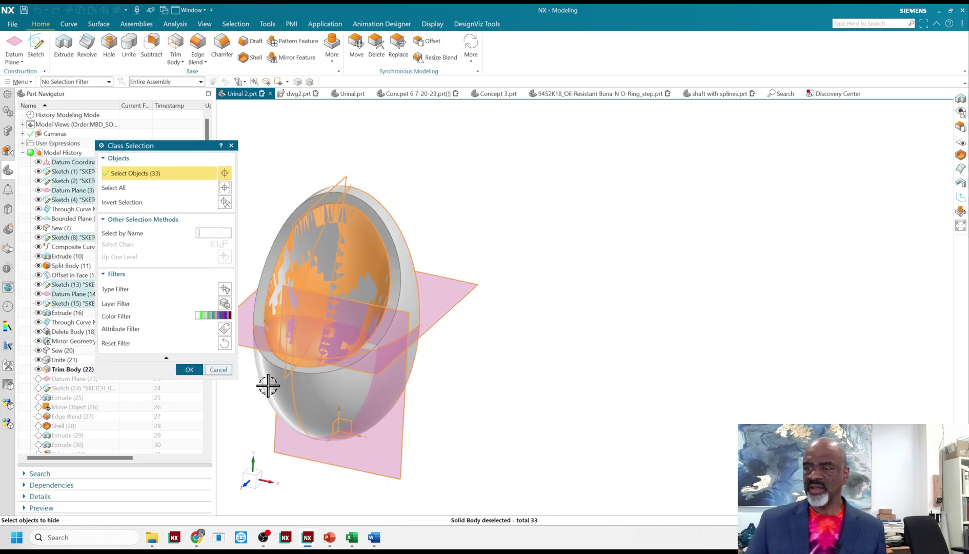
pyautogui.click(189, 369)
pyautogui.moveTo(517, 233)
pyautogui.mouseDown(button='middle')
pyautogui.moveTo(614, 255)
pyautogui.moveTo(536, 261)
pyautogui.moveTo(433, 295)
pyautogui.moveTo(486, 309)
pyautogui.moveTo(486, 288)
pyautogui.moveTo(491, 298)
pyautogui.moveTo(452, 270)
pyautogui.moveTo(517, 261)
pyautogui.moveTo(507, 250)
pyautogui.mouseUp(button='middle')
pyautogui.scroll(3, 463, 276)
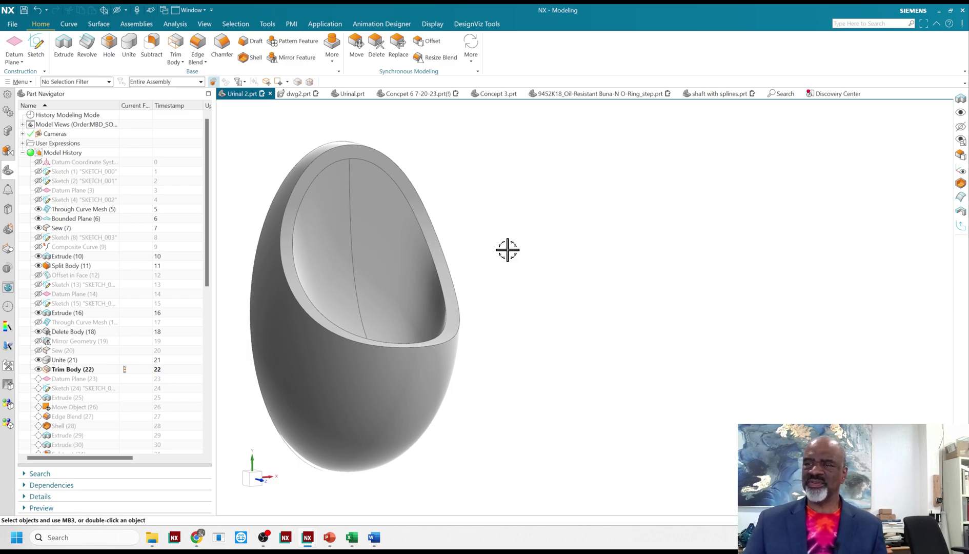
# Roll the history forward to Datum Axis (35)
pyautogui.moveTo(207, 249); pyautogui.dragTo(207, 302)
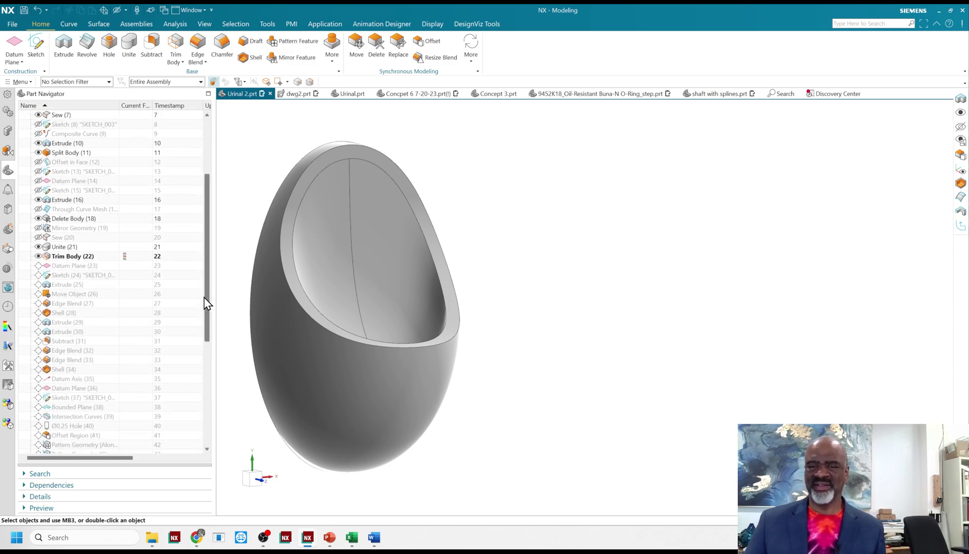
pyautogui.moveTo(471, 237); pyautogui.dragTo(411, 340, button='middle')
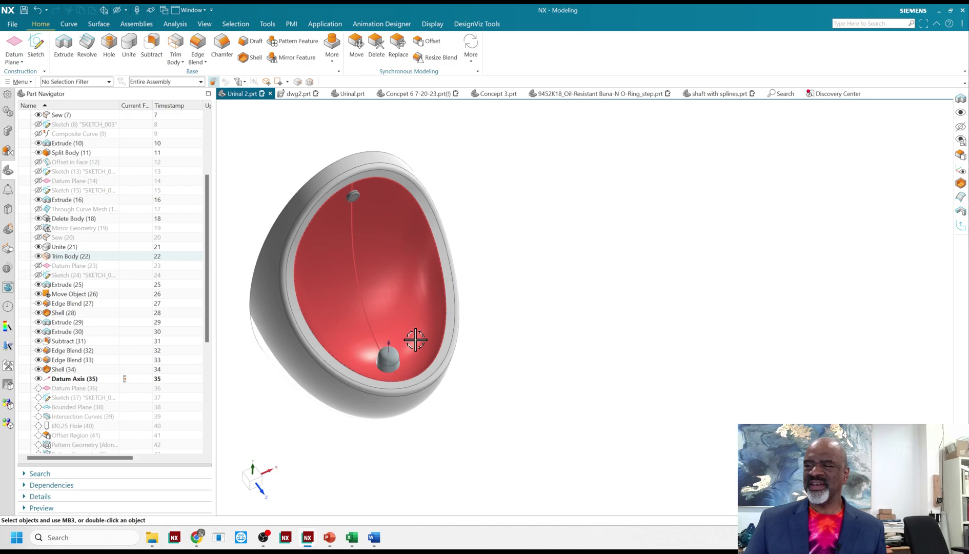
pyautogui.scroll(-4, 390, 356)
pyautogui.scroll(2, 590, 314)
pyautogui.scroll(-5, 209, 384)
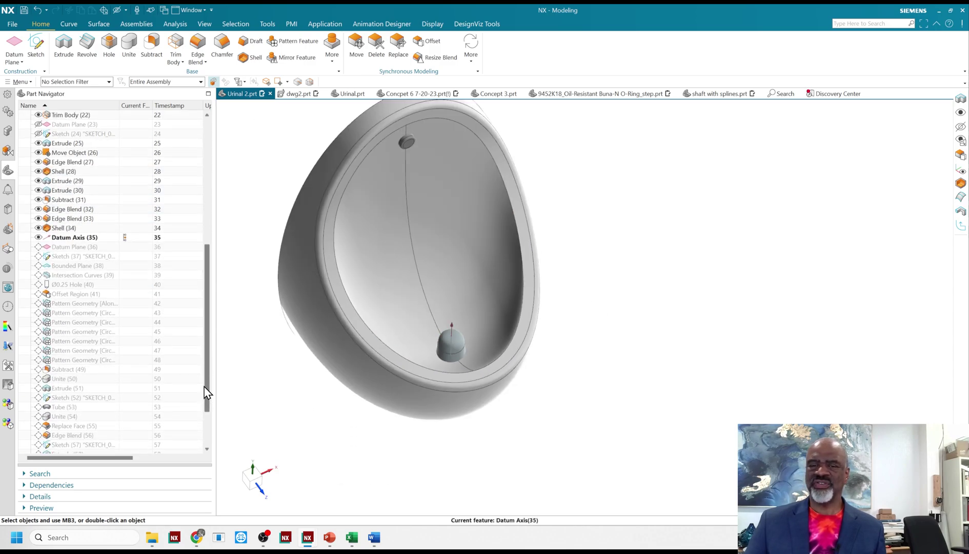
# Advance through Pattern Geometry (48) to Subtract (49), cutting holes through the domed drain cage
pyautogui.doubleClick(139, 360)
pyautogui.scroll(-5, 504, 357)
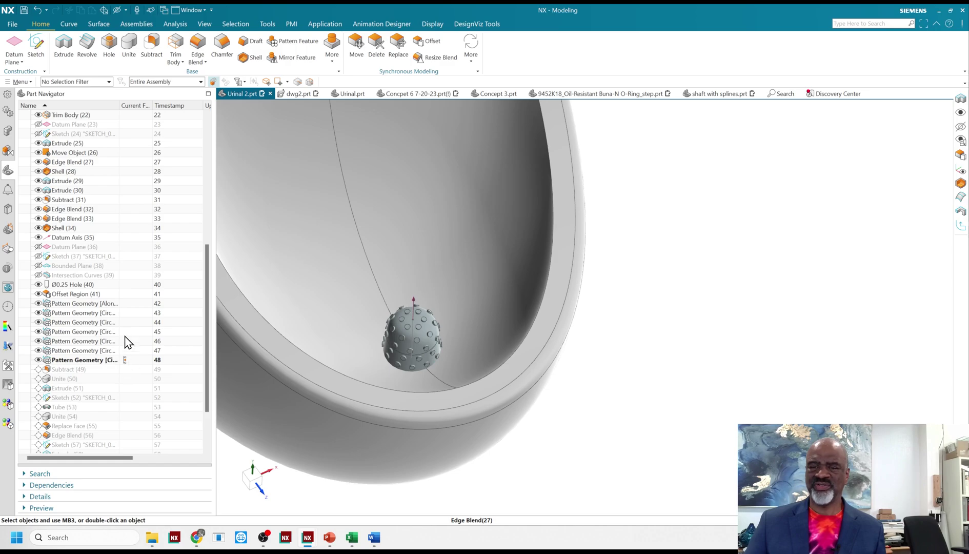
pyautogui.scroll(-3, 379, 338)
pyautogui.scroll(4, 359, 359)
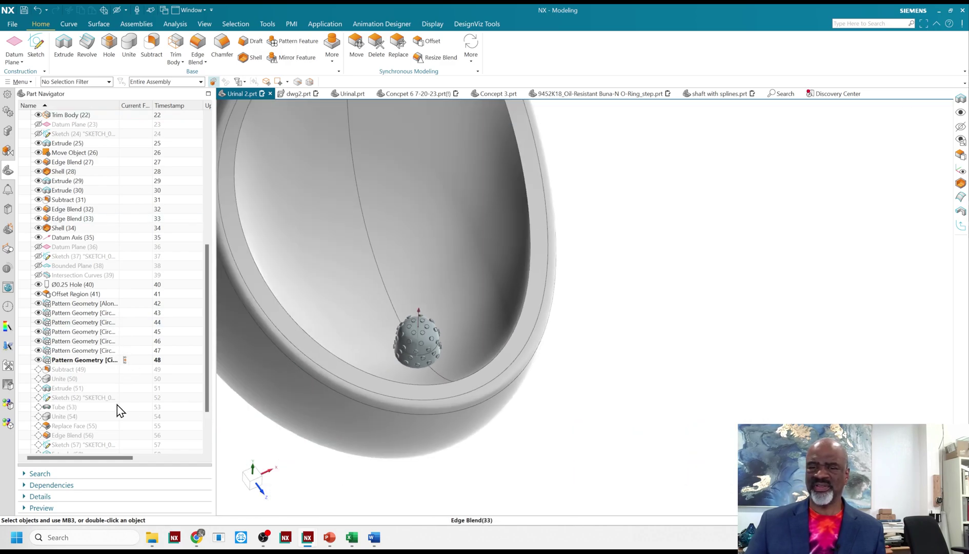
pyautogui.click(124, 369)
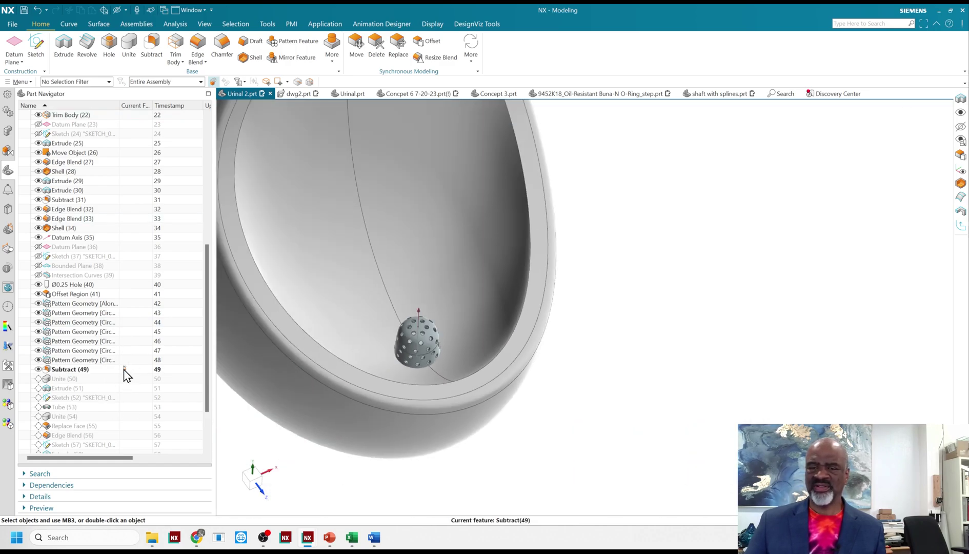
pyautogui.scroll(4, 402, 375)
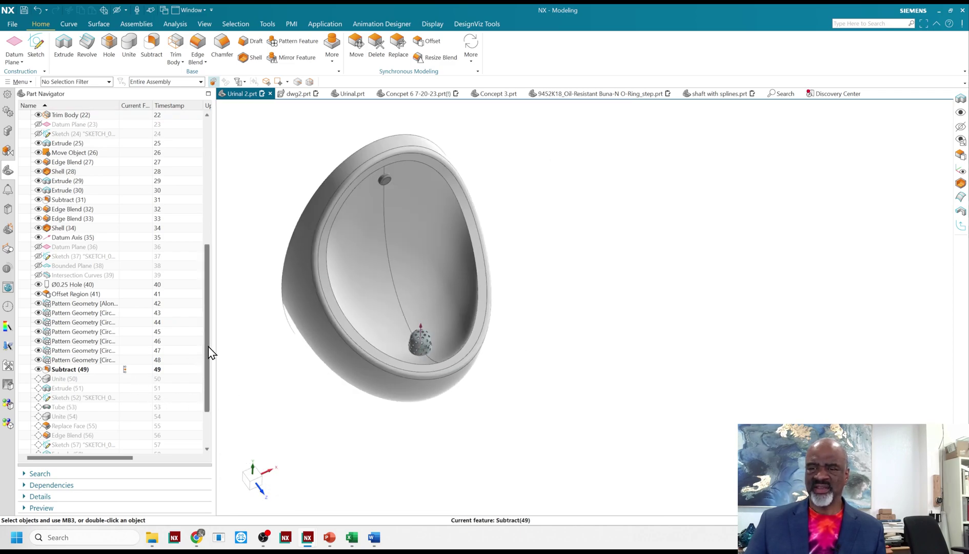
pyautogui.moveTo(208, 346); pyautogui.dragTo(218, 384)
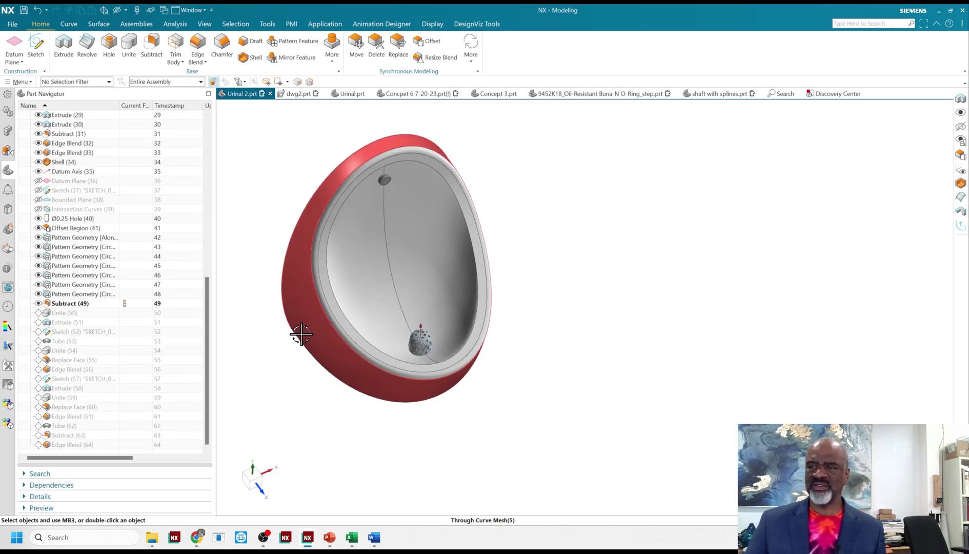
pyautogui.moveTo(302, 330); pyautogui.dragTo(298, 373, button='middle')
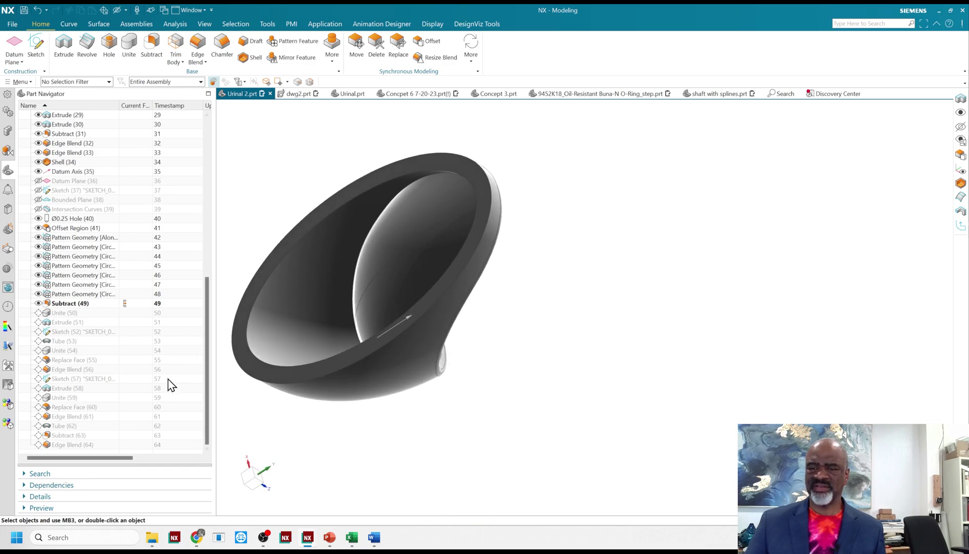
# Replay the history through Extrude (58) and Edge Blend (64), then orbit to a front view
pyautogui.doubleClick(128, 387)
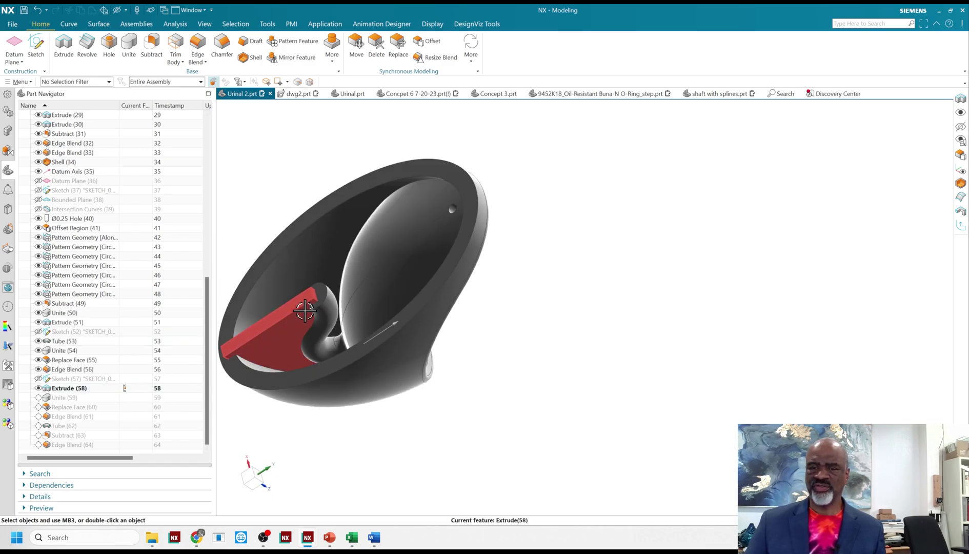
pyautogui.doubleClick(128, 444)
pyautogui.moveTo(447, 370); pyautogui.dragTo(480, 250, button='middle')
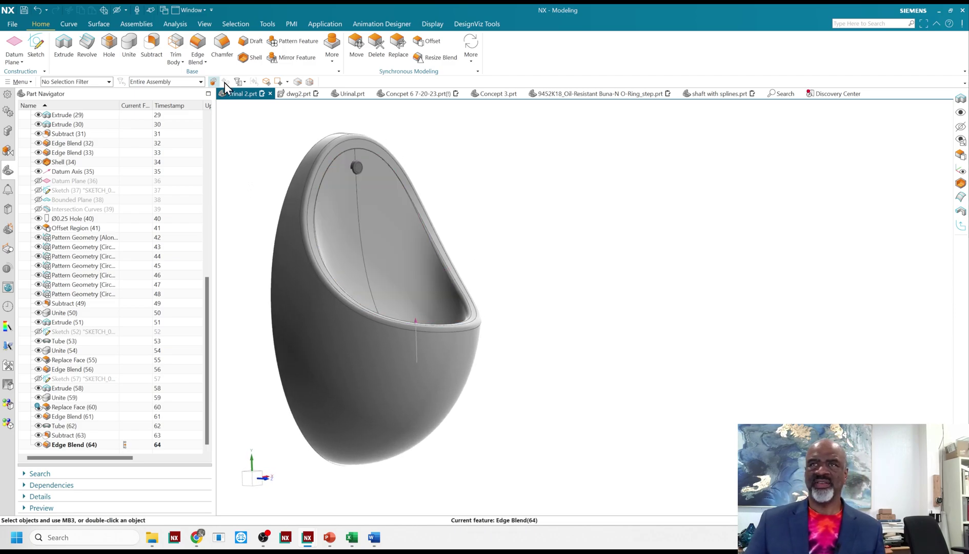
pyautogui.moveTo(389, 147); pyautogui.dragTo(493, 150, button='middle')
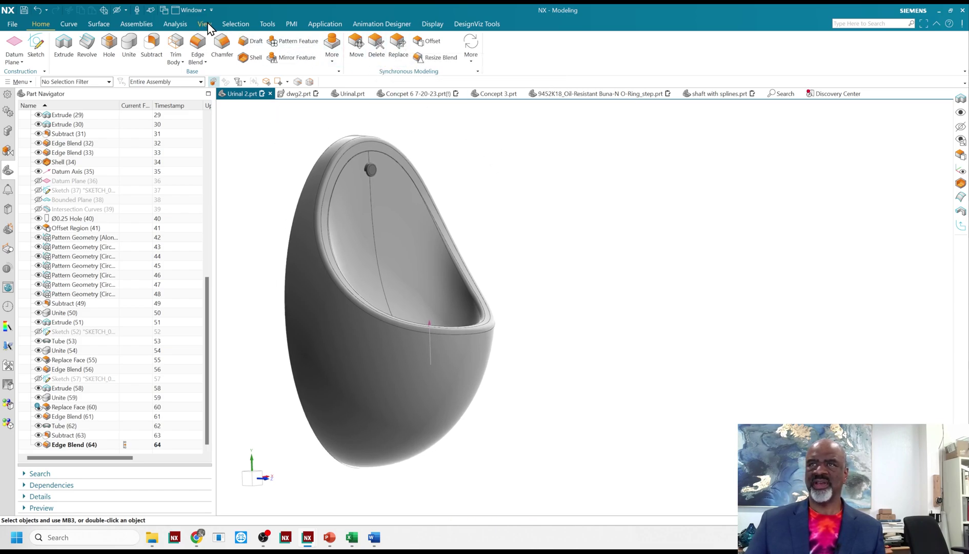
# Render the urinal in Ray Traced Studio and rotate it to a side view
pyautogui.click(428, 26)
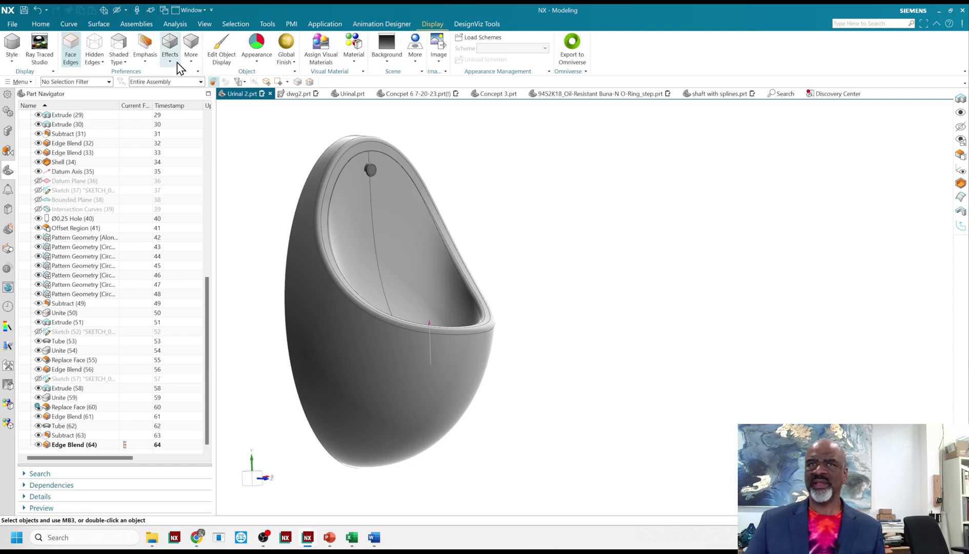
pyautogui.click(41, 52)
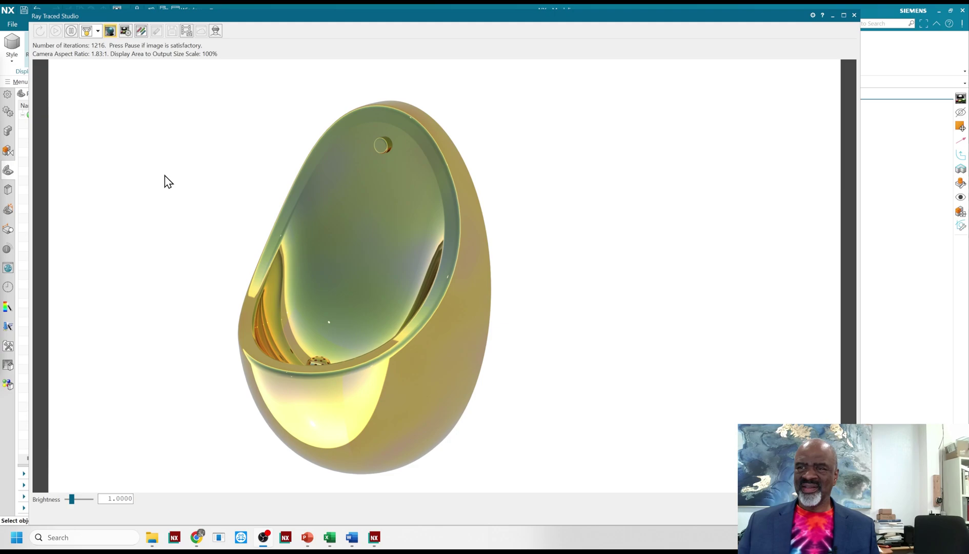
pyautogui.moveTo(156, 226)
pyautogui.mouseDown(button='middle')
pyautogui.moveTo(173, 245)
pyautogui.moveTo(78, 232)
pyautogui.moveTo(89, 245)
pyautogui.moveTo(164, 255)
pyautogui.mouseUp(button='middle')
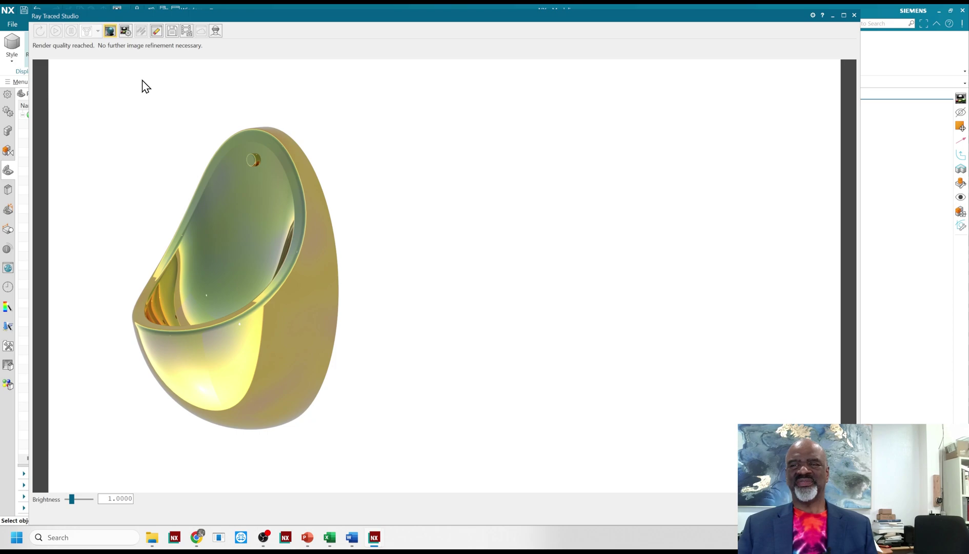